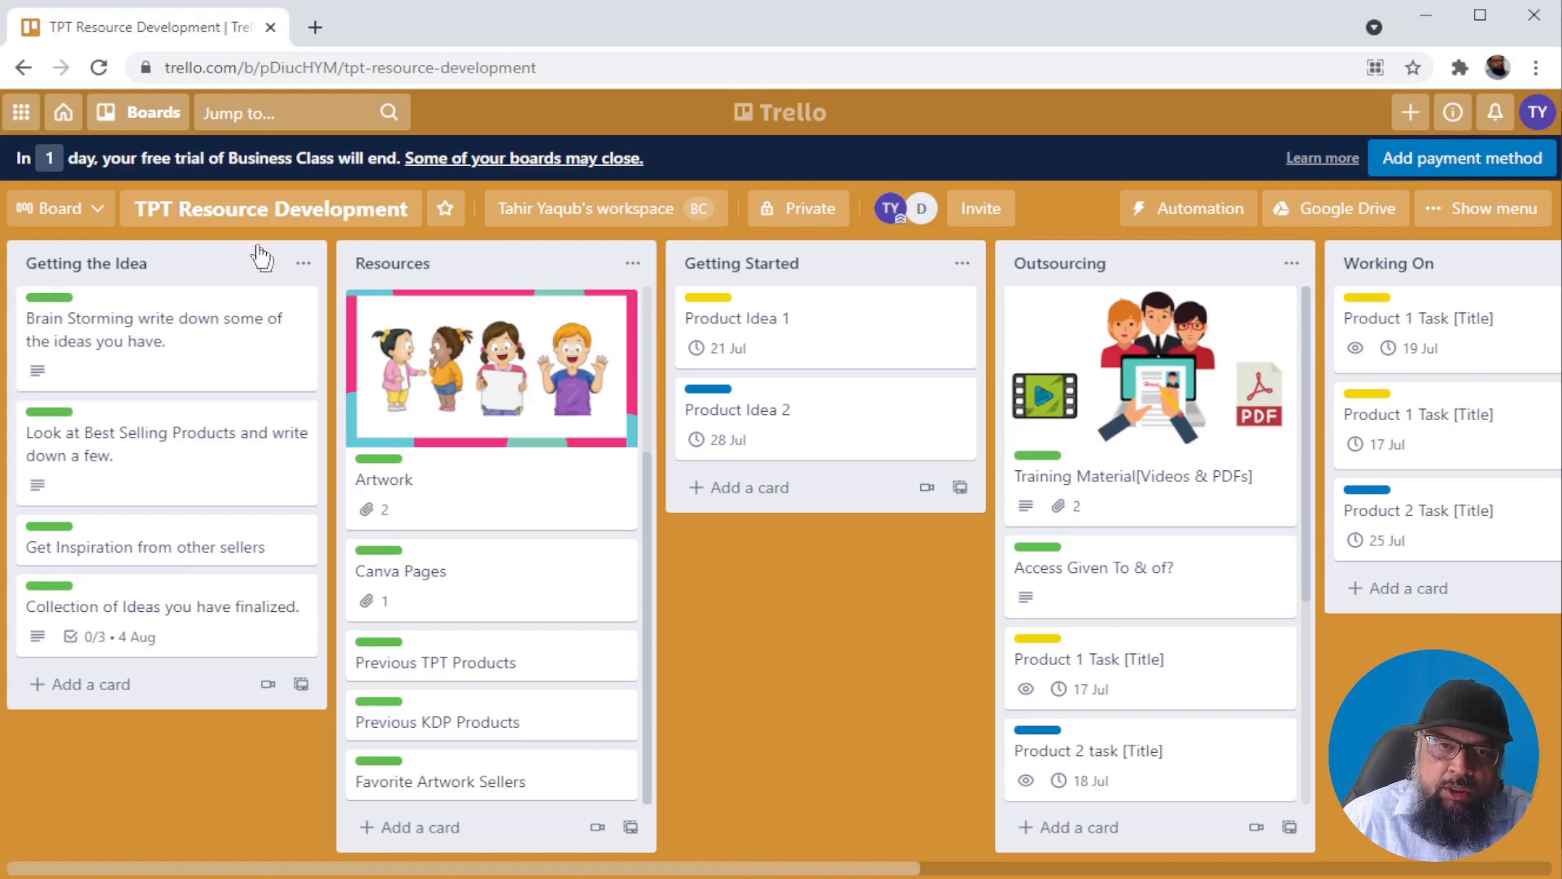
# Review the description of the brainstorming card in the Getting the Idea list
pyautogui.moveTo(865, 873); pyautogui.dragTo(779, 874)
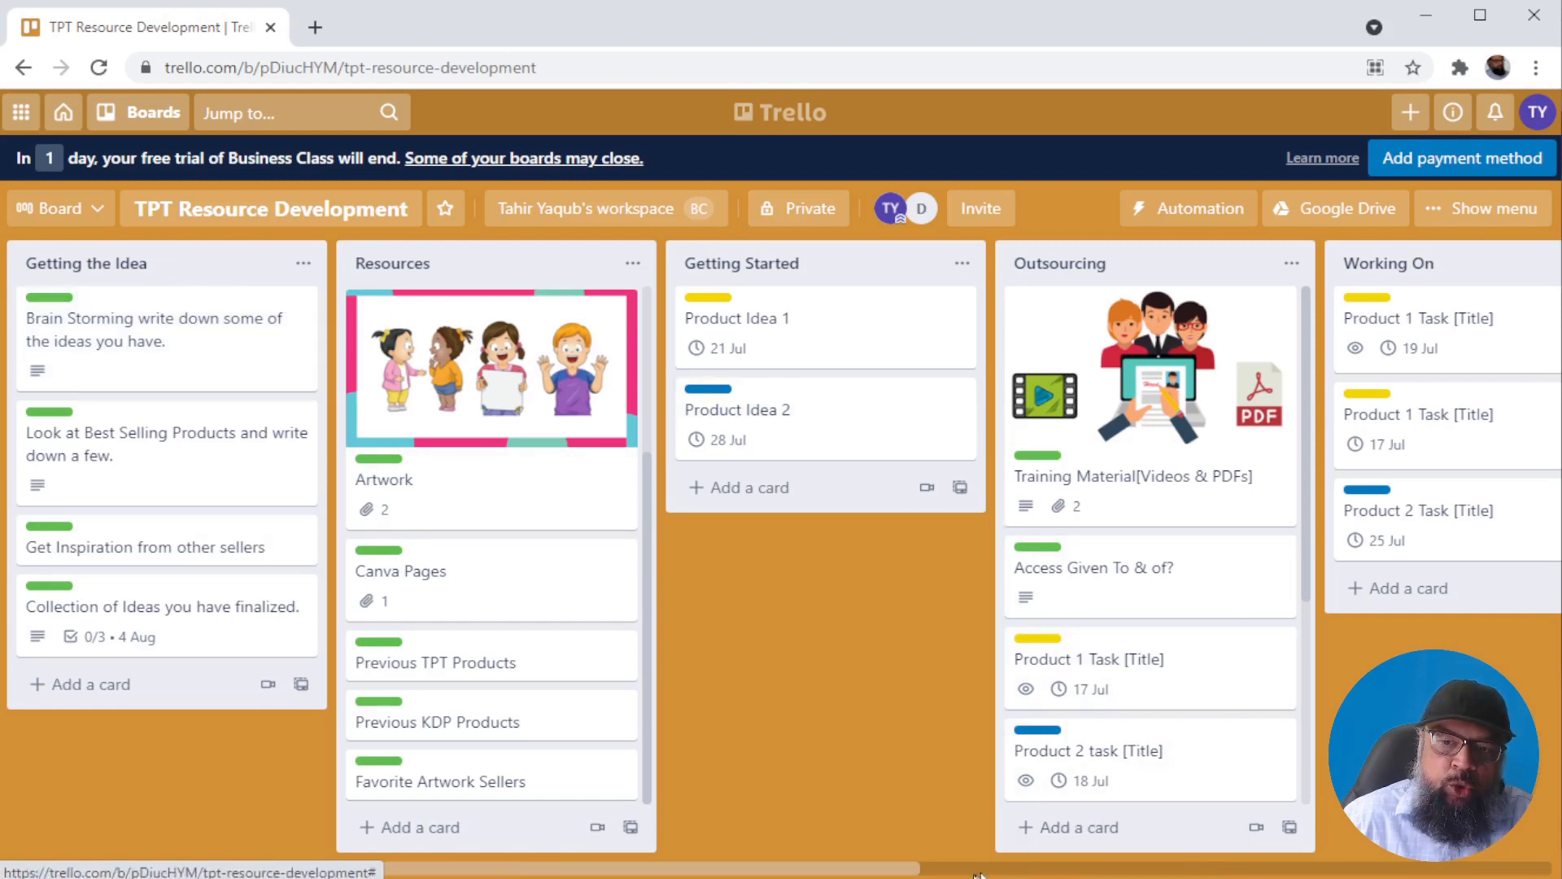
pyautogui.moveTo(890, 875)
pyautogui.mouseDown()
pyautogui.moveTo(1192, 872)
pyautogui.moveTo(887, 872)
pyautogui.mouseUp()
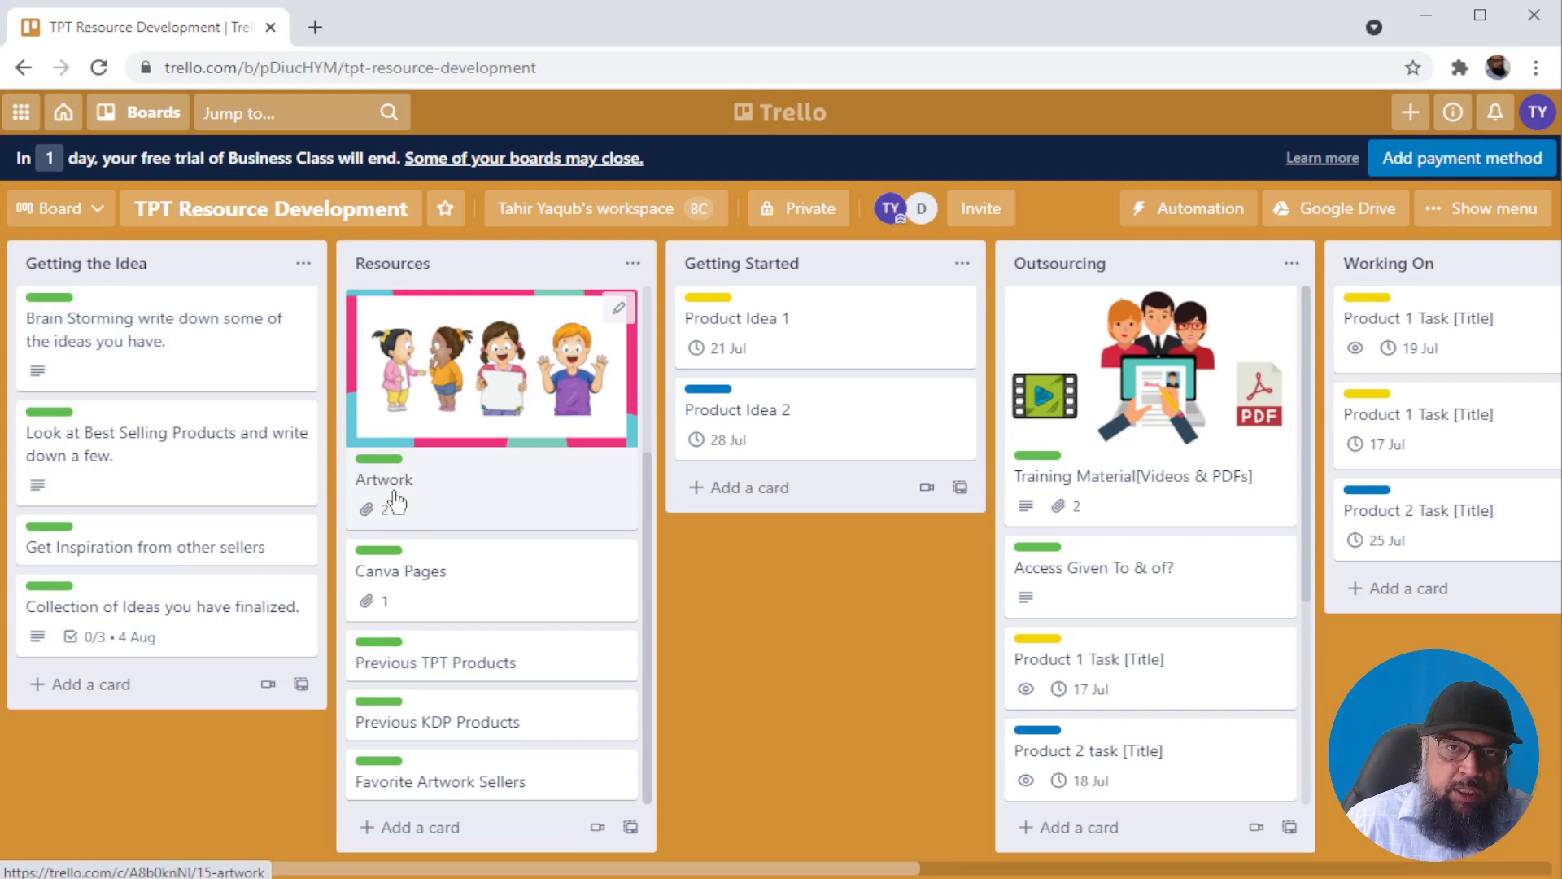
pyautogui.click(192, 368)
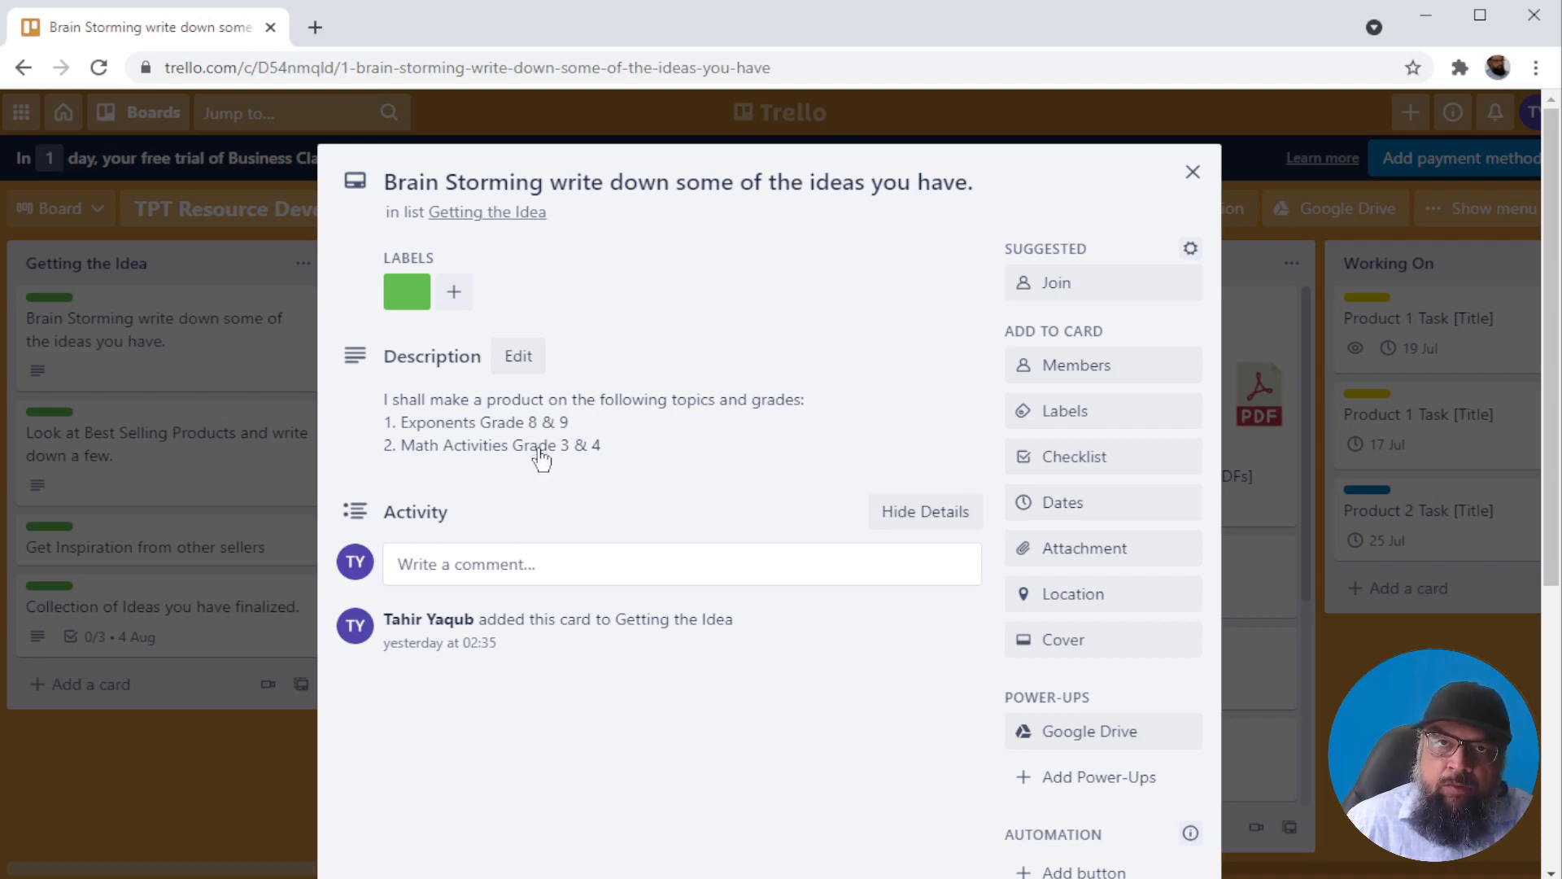
pyautogui.click(1193, 179)
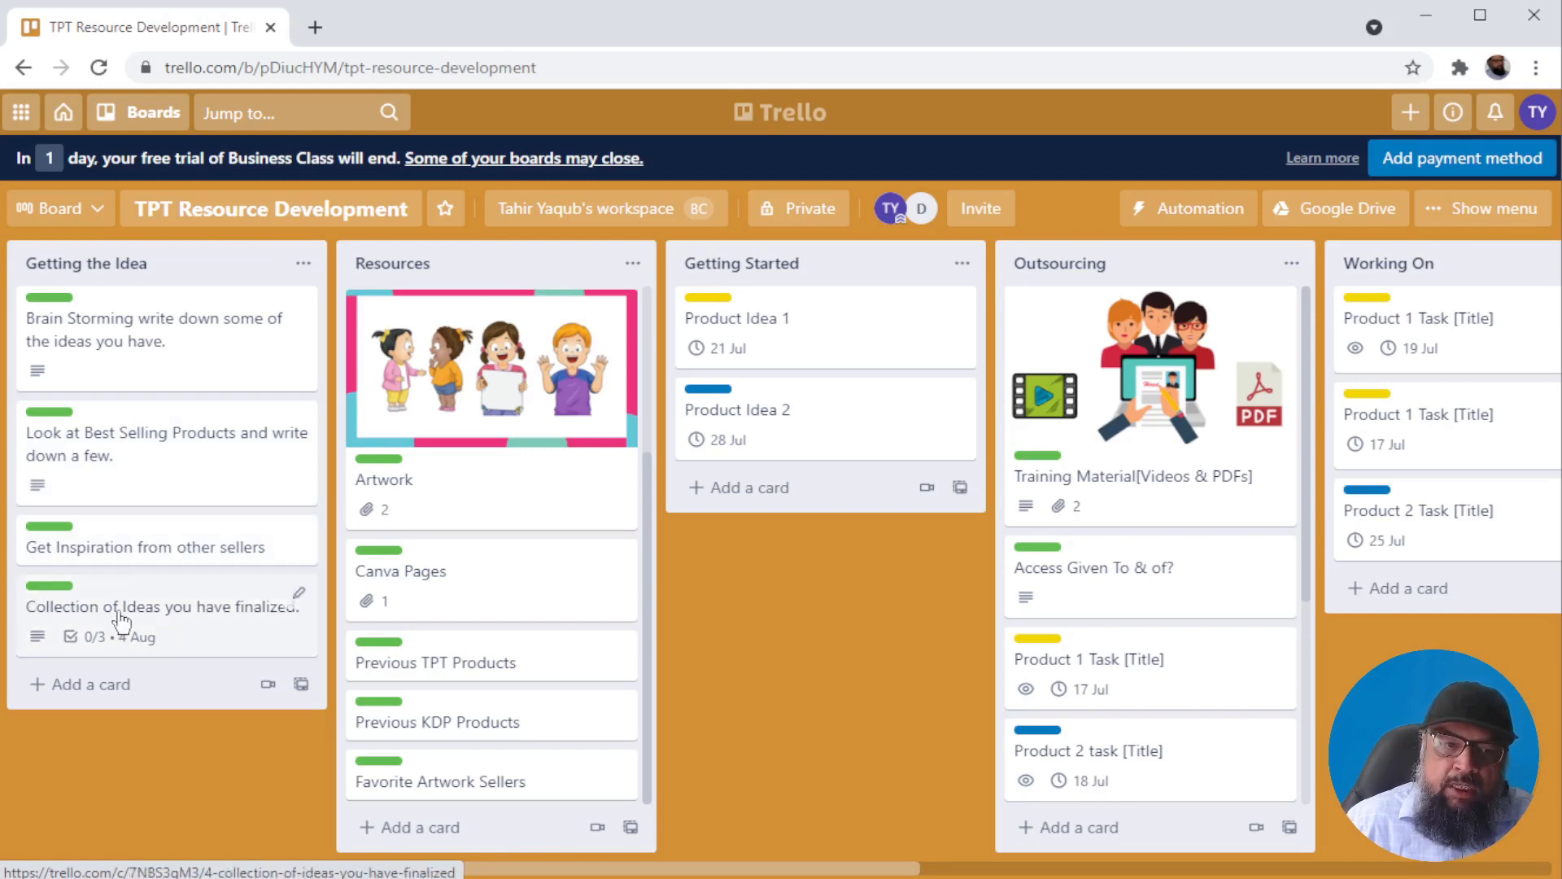
# Convert the Product Idea 3 item in the finalized ideas card's Idea List checklist into its own card
pyautogui.click(165, 603)
pyautogui.scroll(-3, 781, 565)
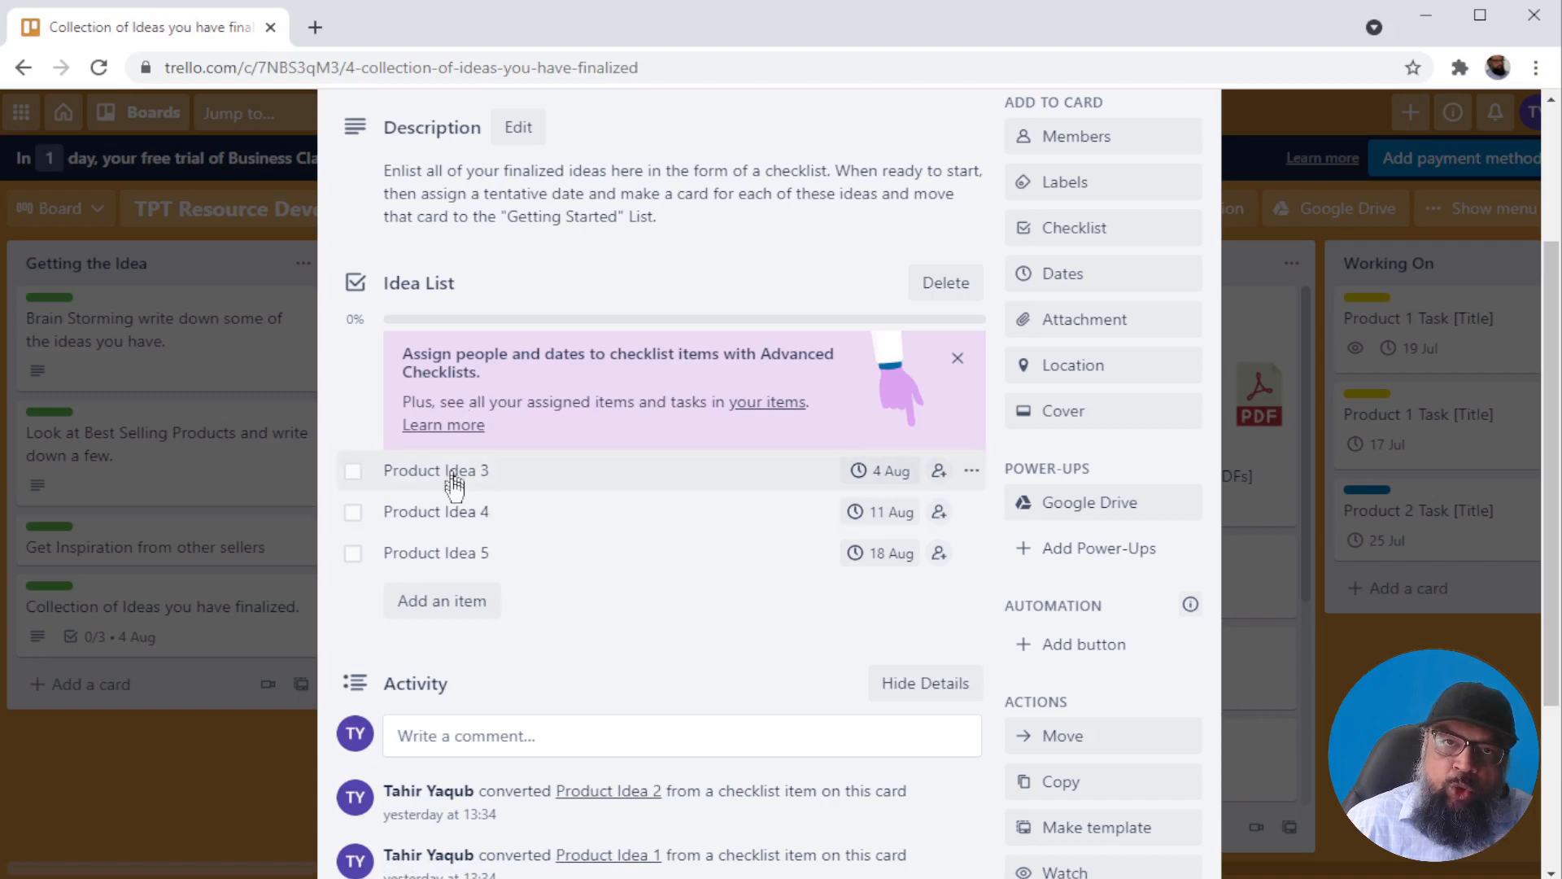
pyautogui.click(971, 472)
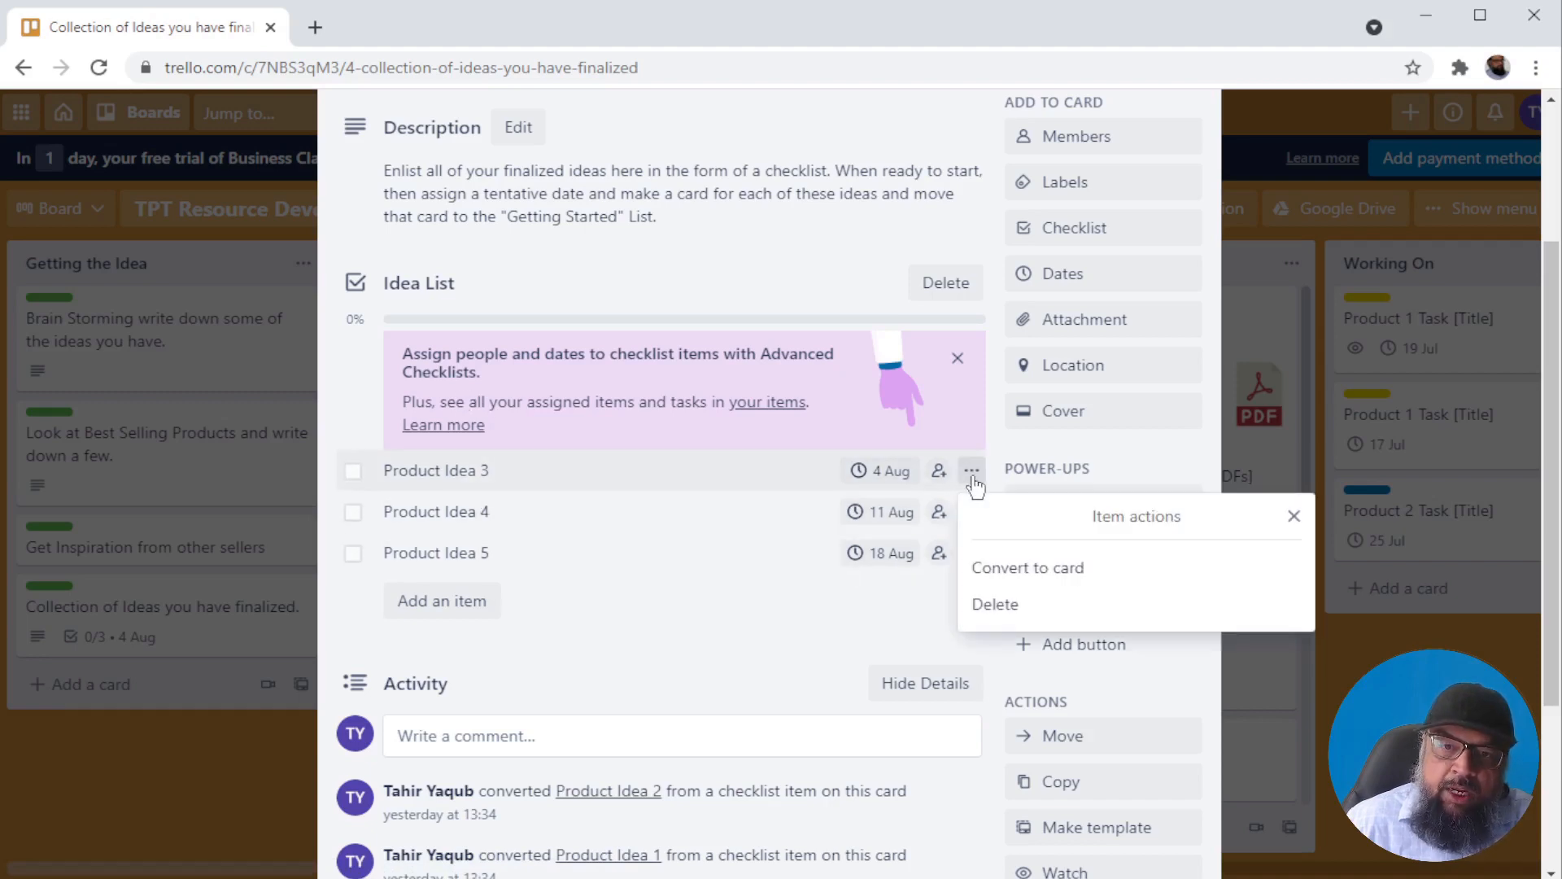
pyautogui.click(1042, 582)
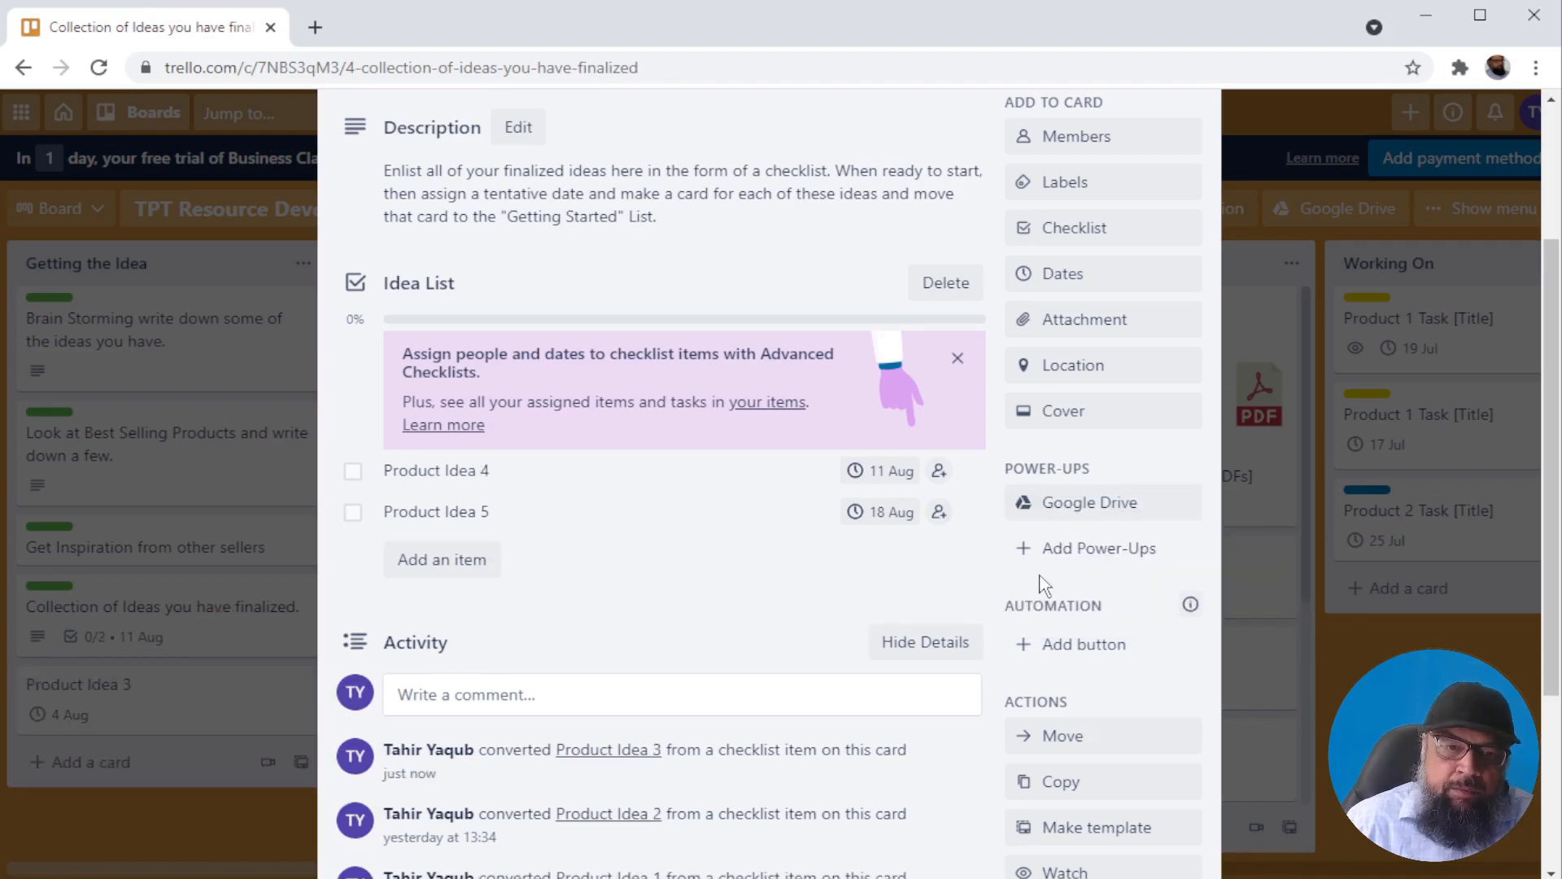
pyautogui.click(122, 697)
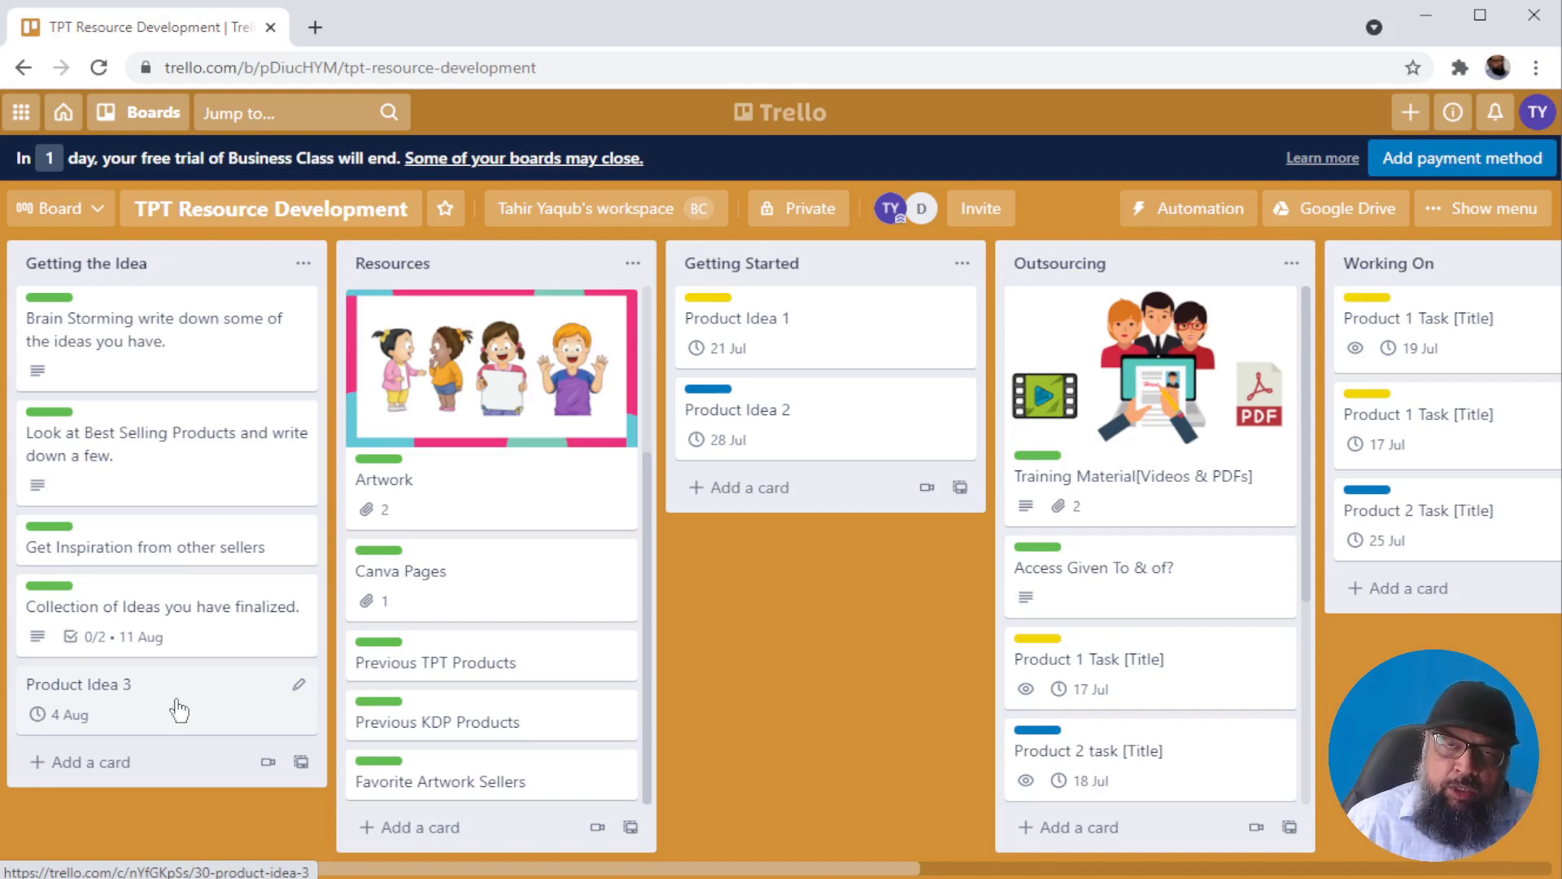
# Add the red label to the Product Idea 3 card and move it to the end of the Getting Started list
pyautogui.click(213, 708)
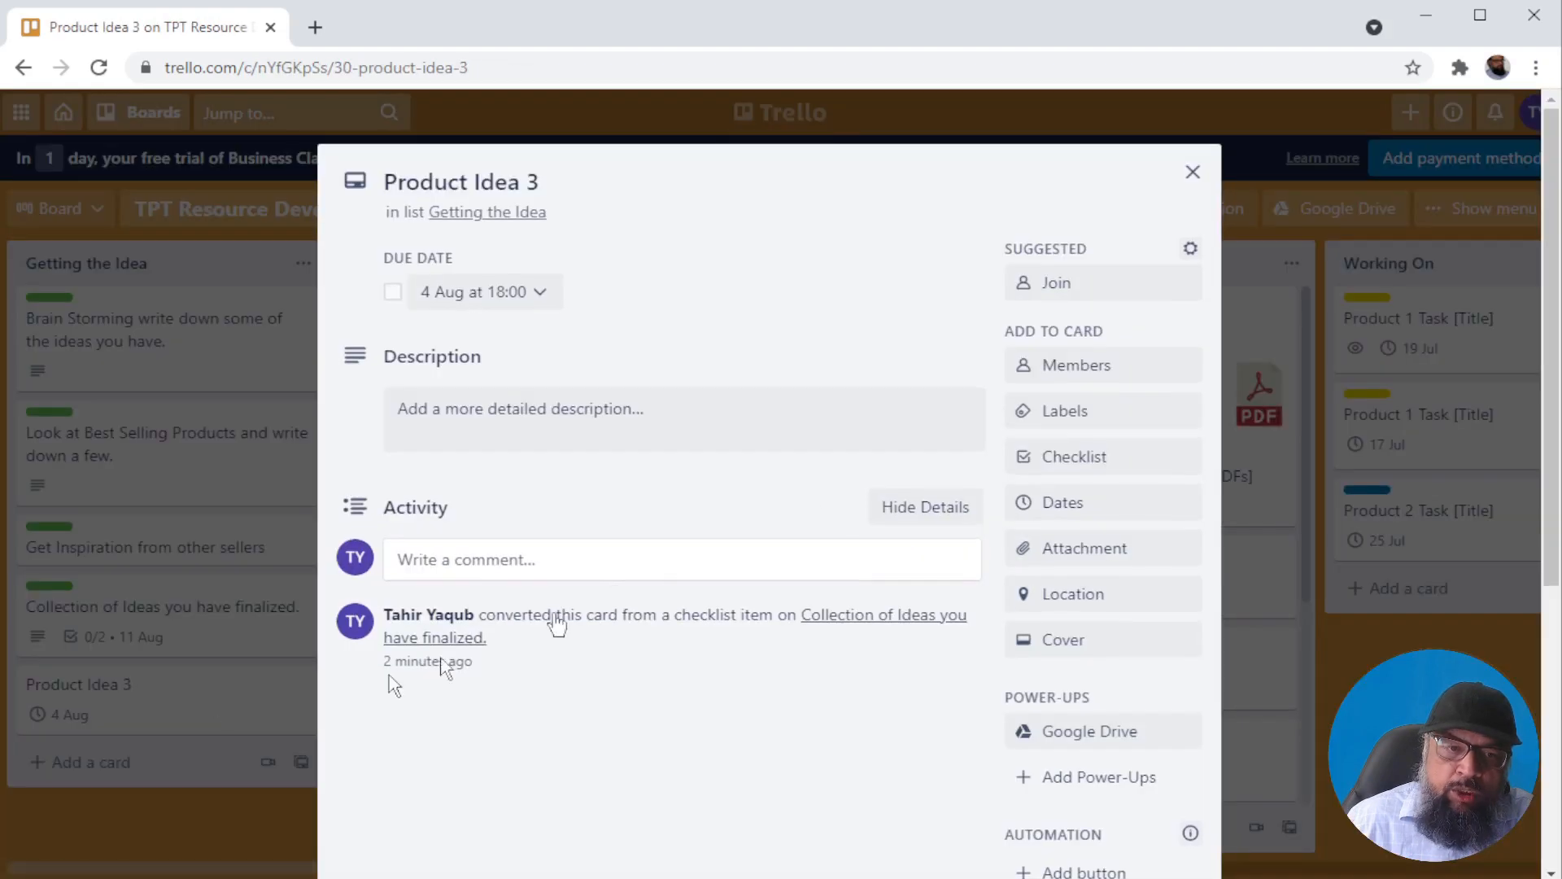
pyautogui.click(1027, 411)
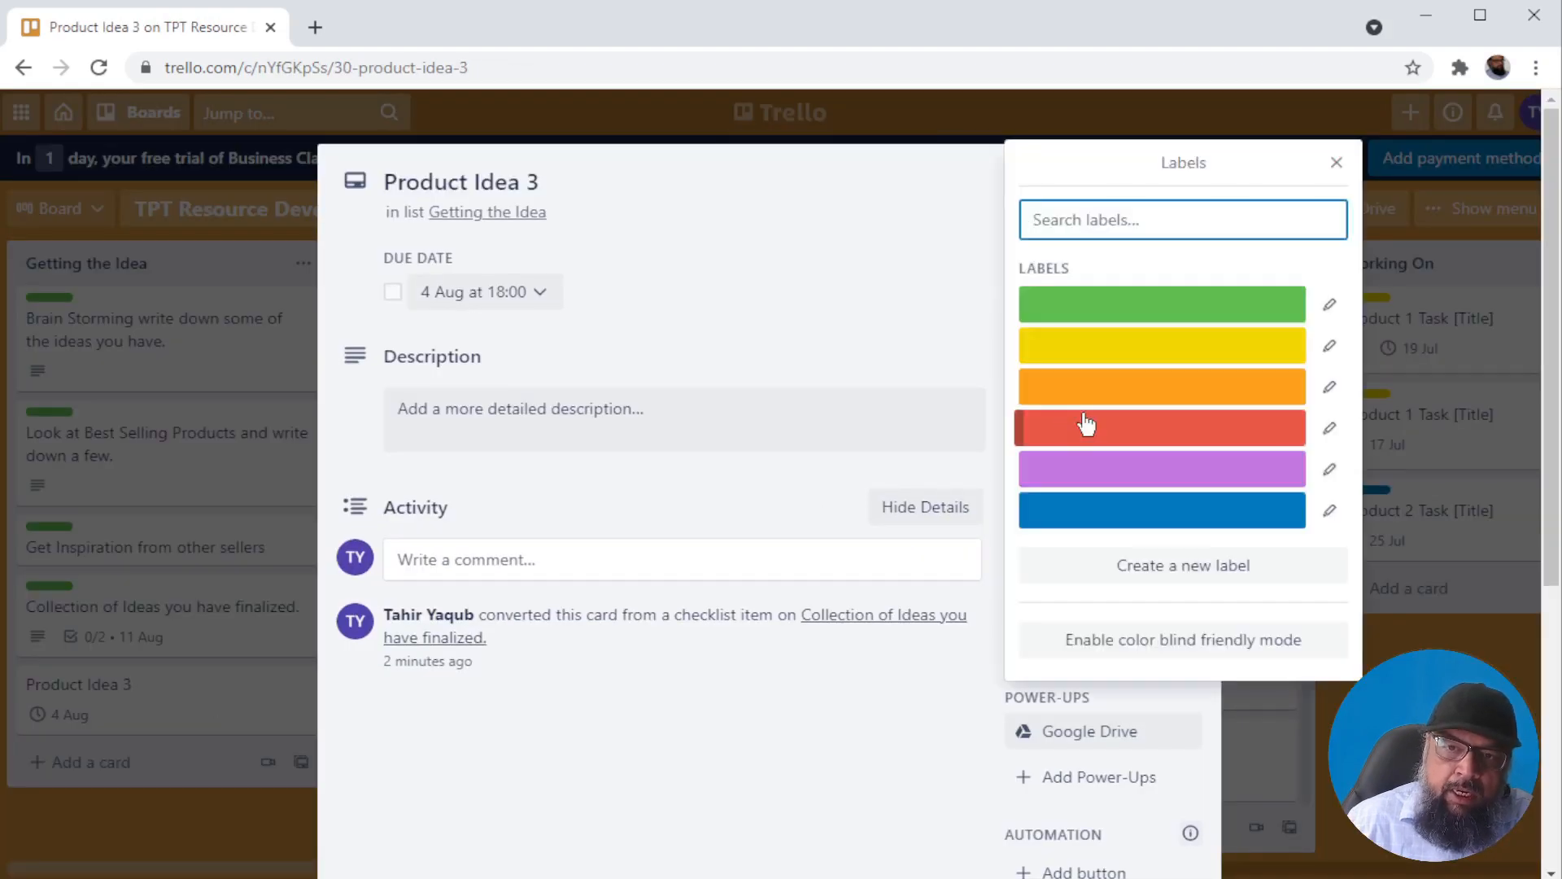
pyautogui.click(1151, 431)
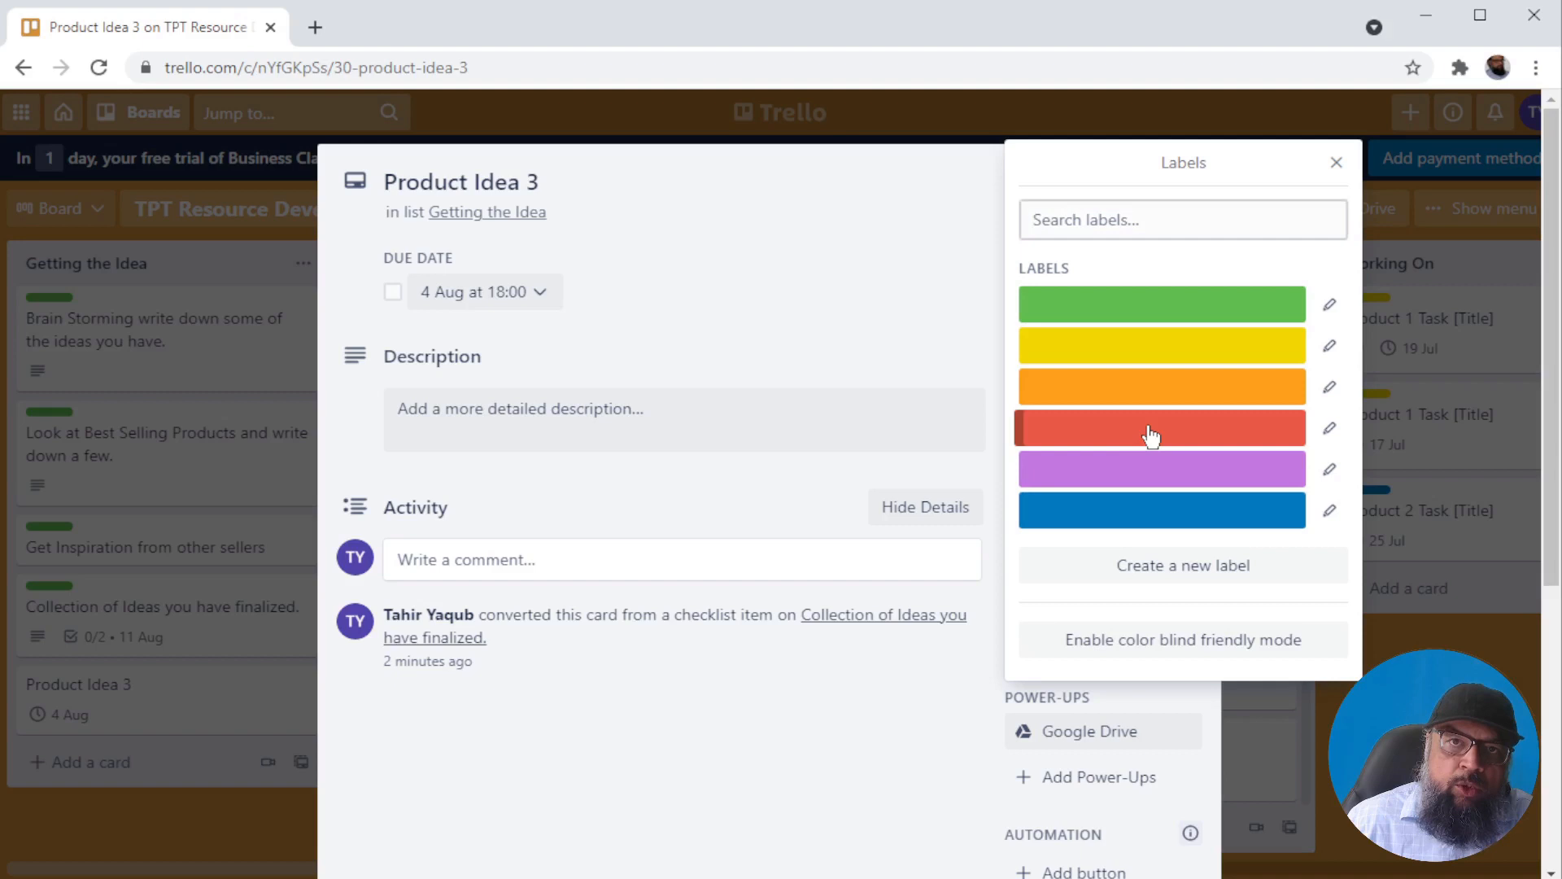
pyautogui.click(1336, 167)
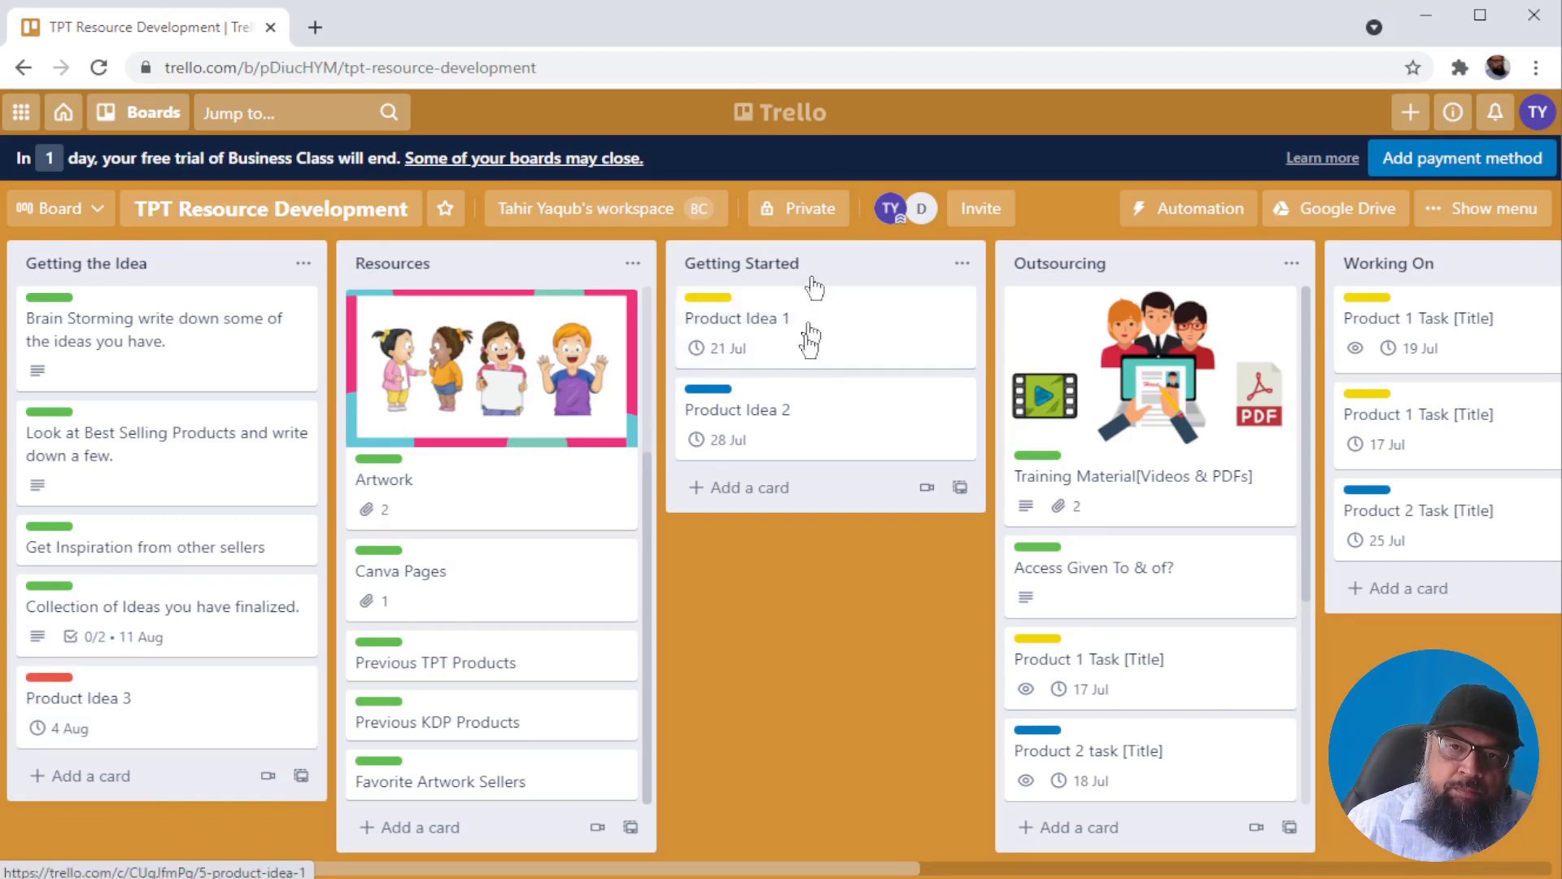
pyautogui.moveTo(147, 727); pyautogui.dragTo(806, 571)
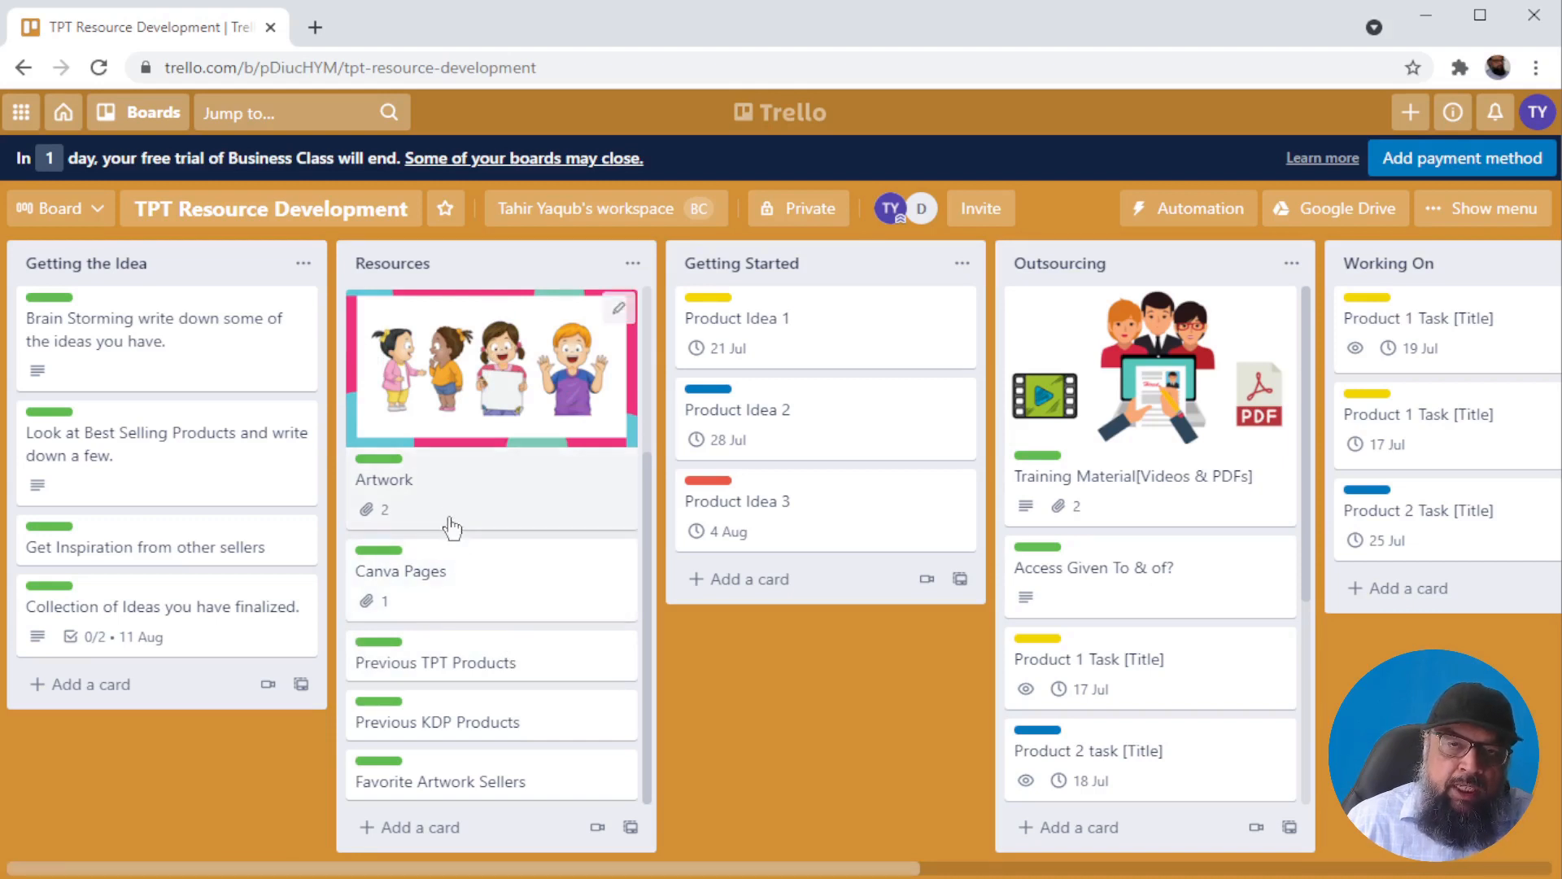
# Examine the Latex Templates card in the Resources list, including its attached TPT-Templates-Latex folder and the Google Drive option
pyautogui.scroll(3, 513, 584)
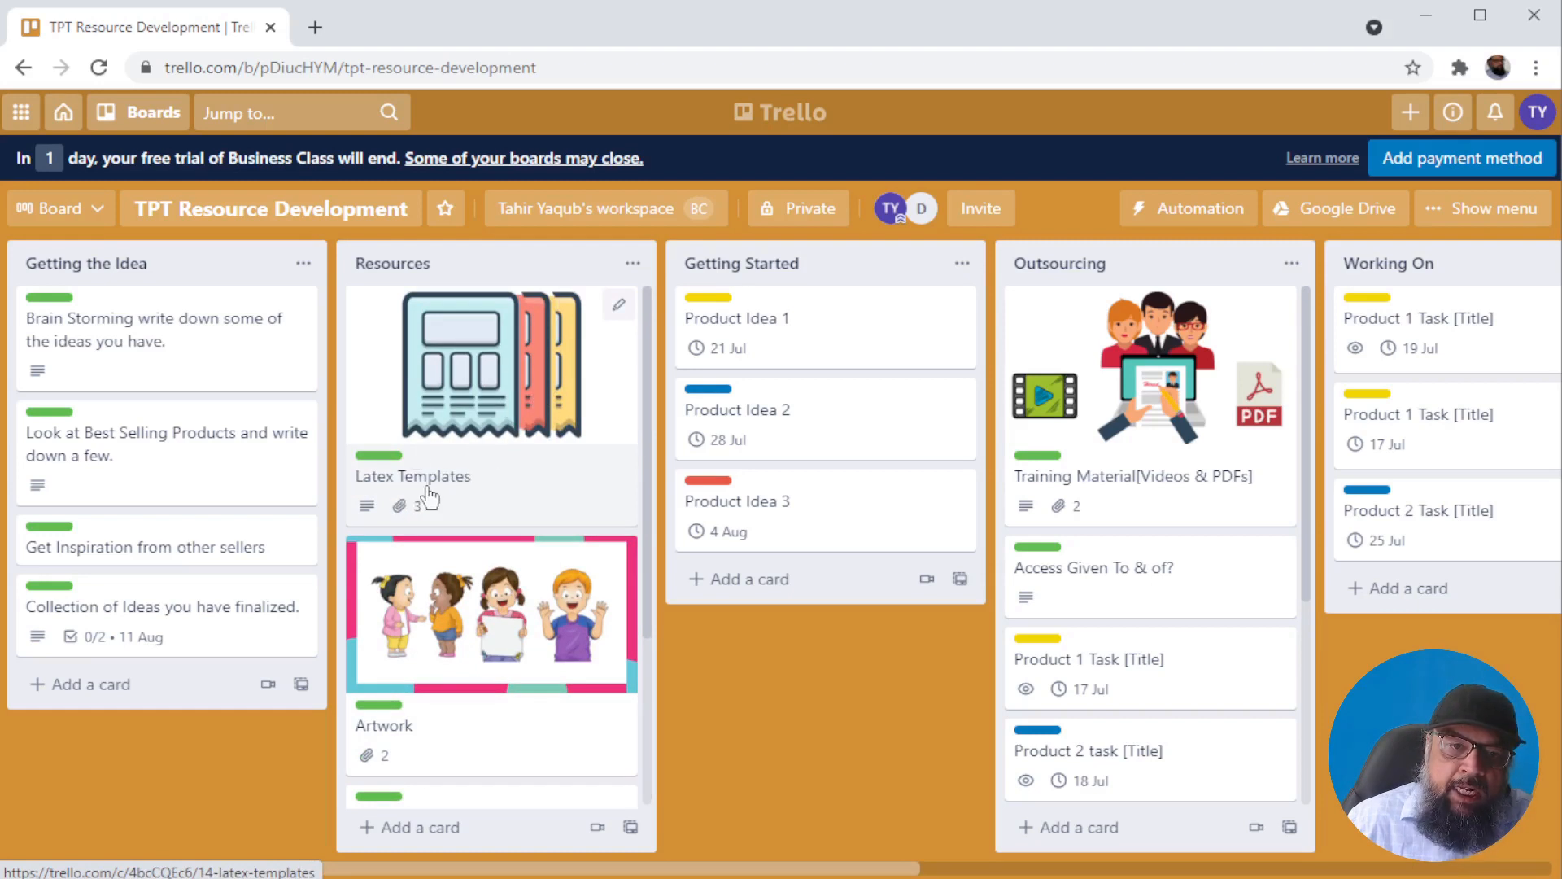
pyautogui.click(479, 484)
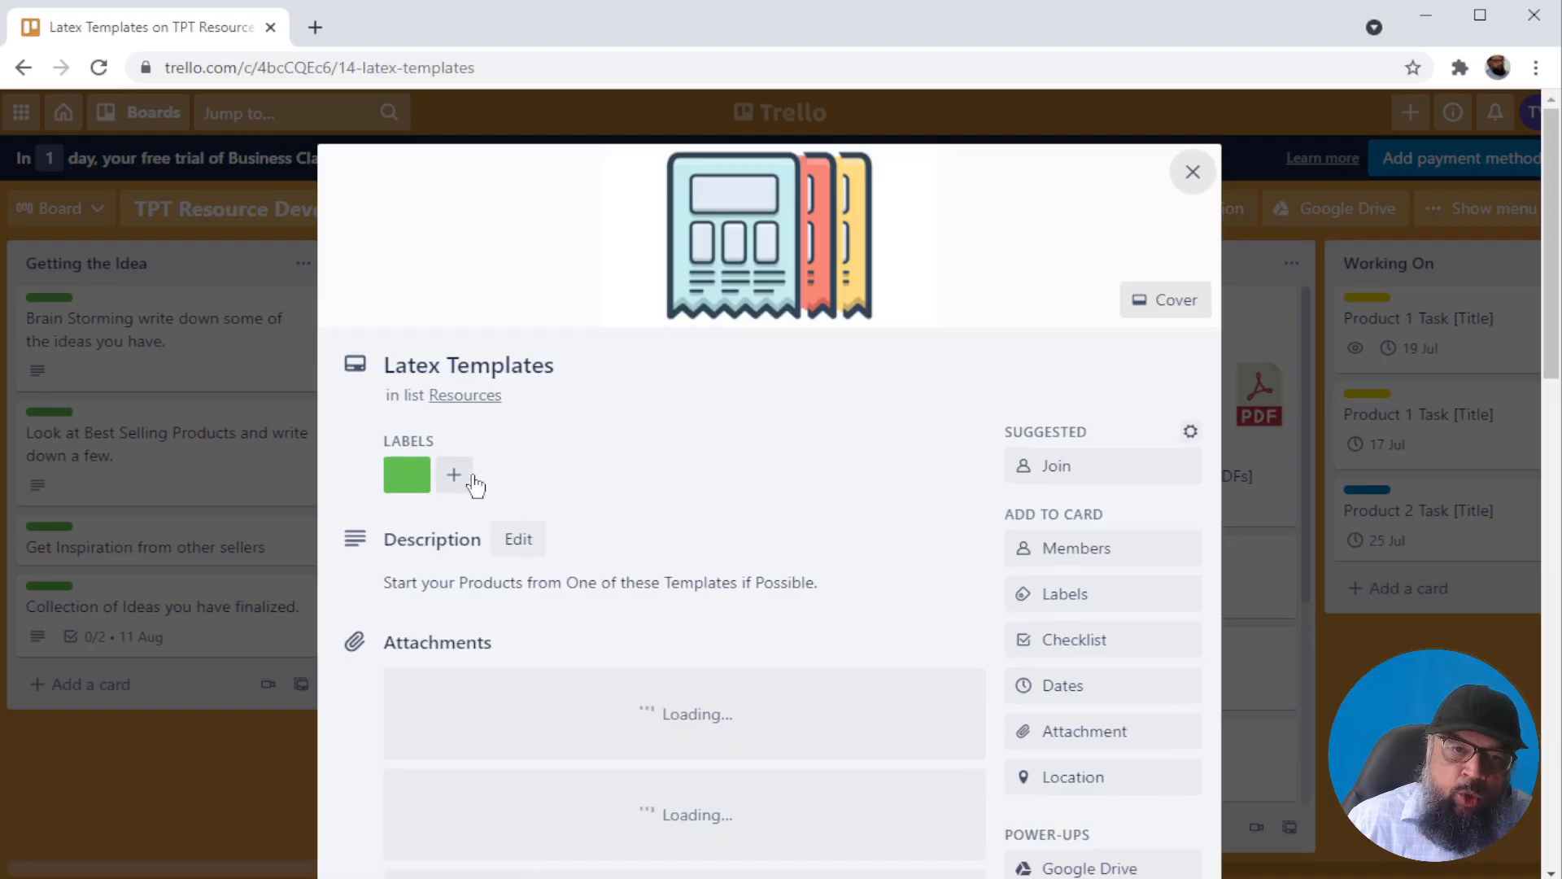
pyautogui.scroll(-4, 985, 464)
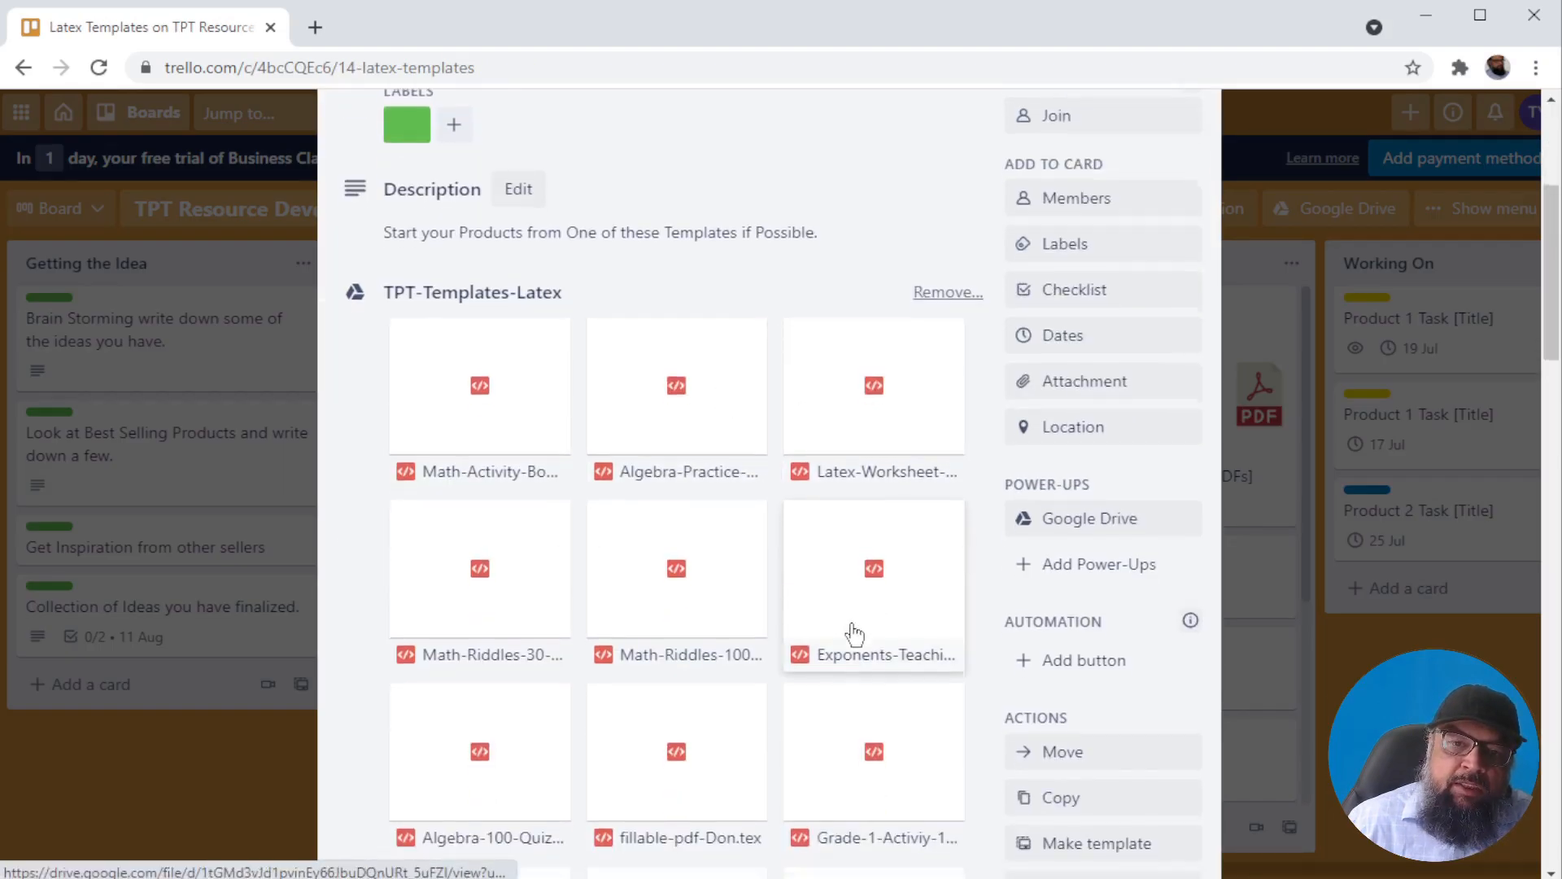
pyautogui.scroll(-4, 848, 631)
pyautogui.scroll(-1, 853, 631)
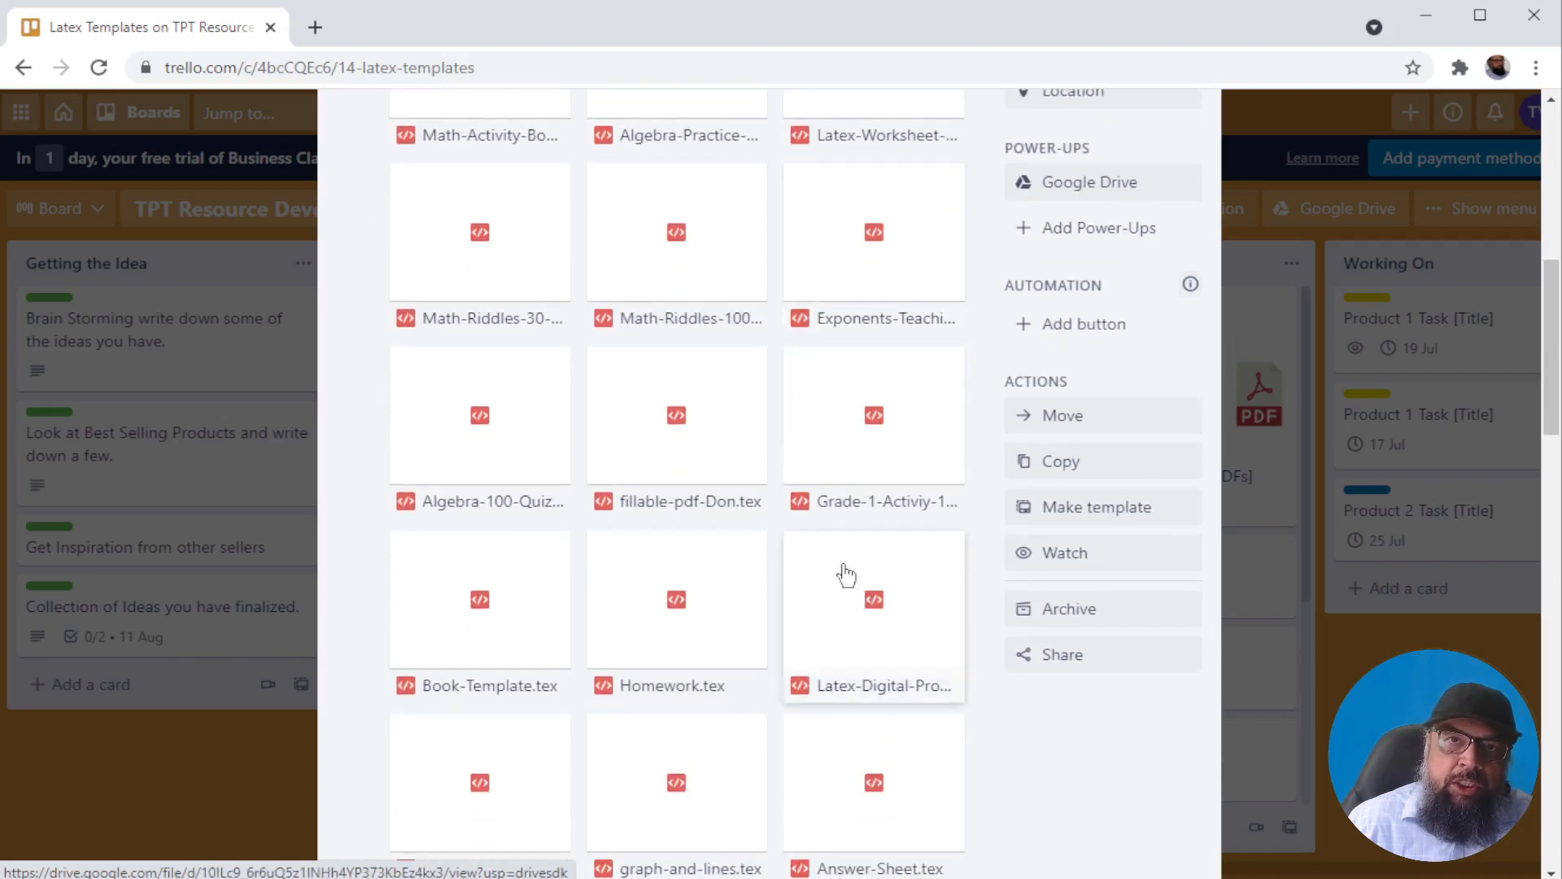
pyautogui.scroll(6, 846, 574)
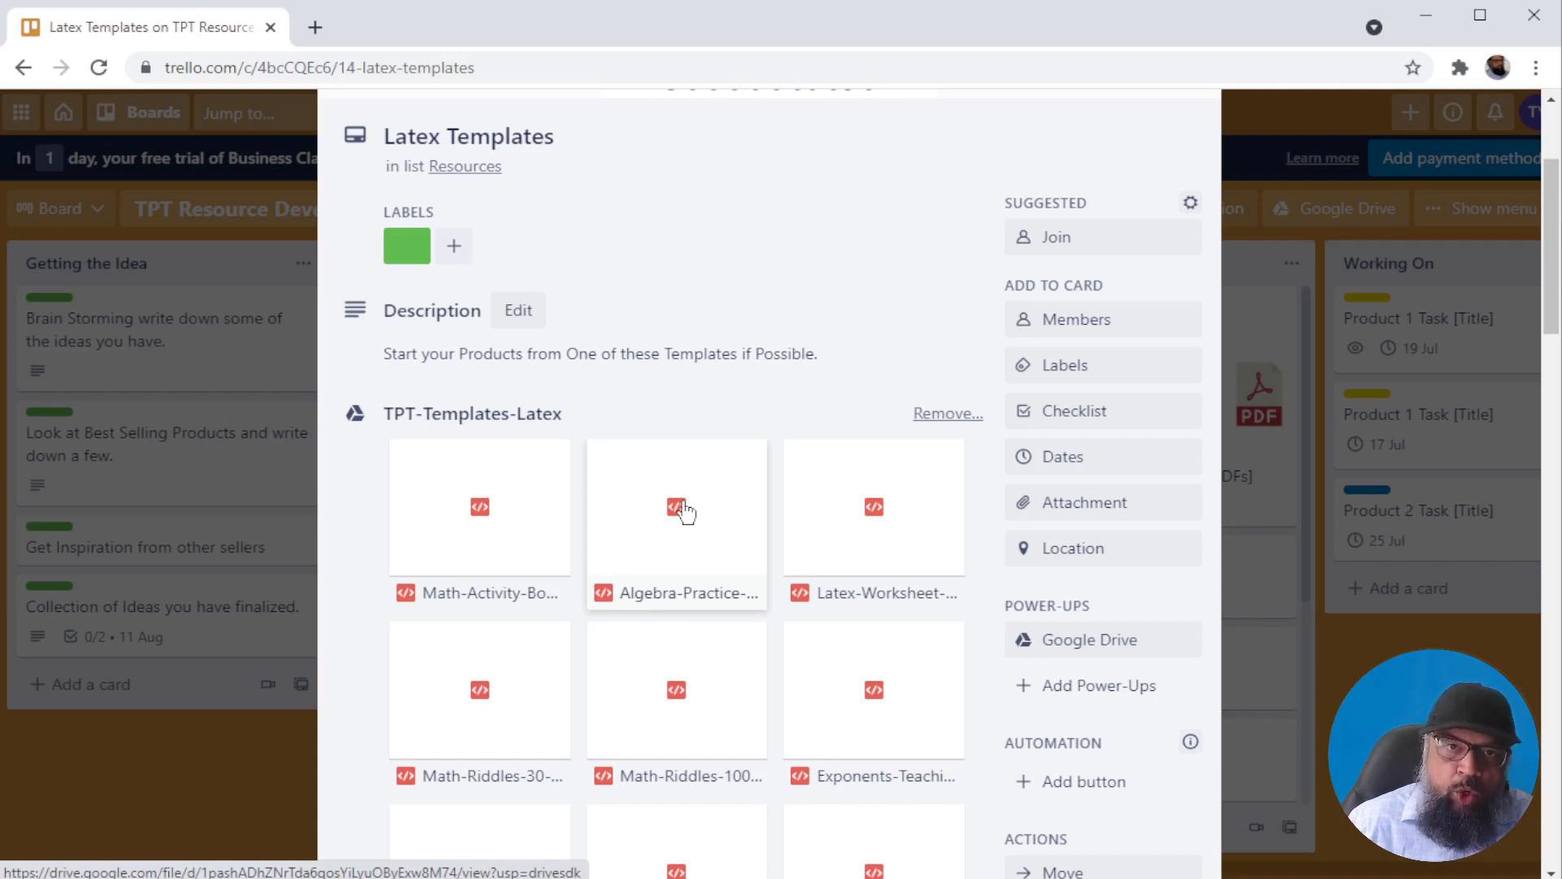
pyautogui.scroll(-1, 685, 512)
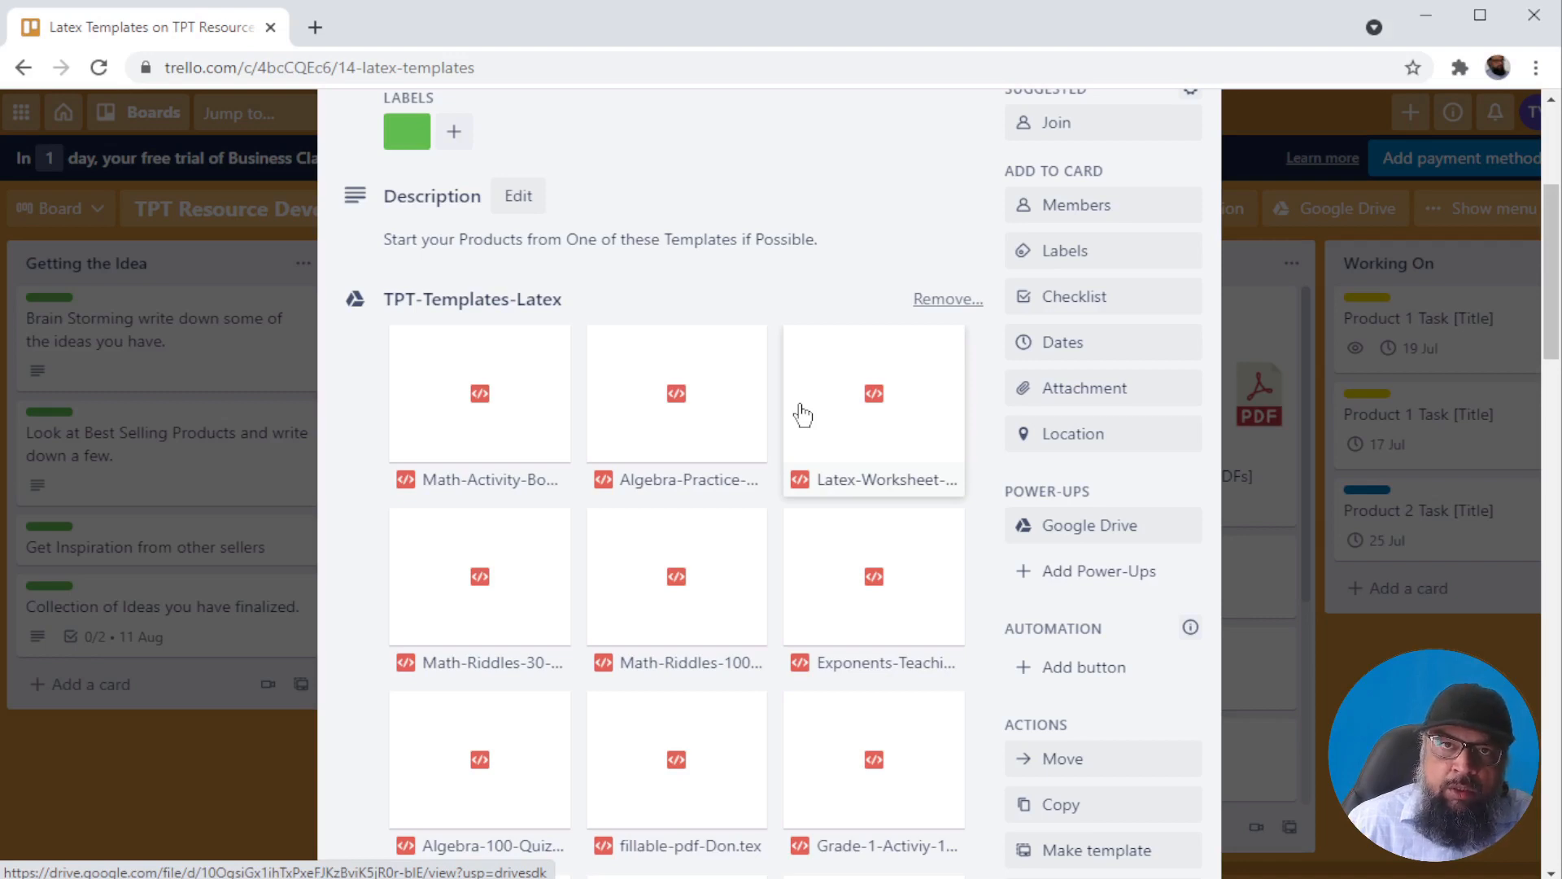
pyautogui.click(1080, 537)
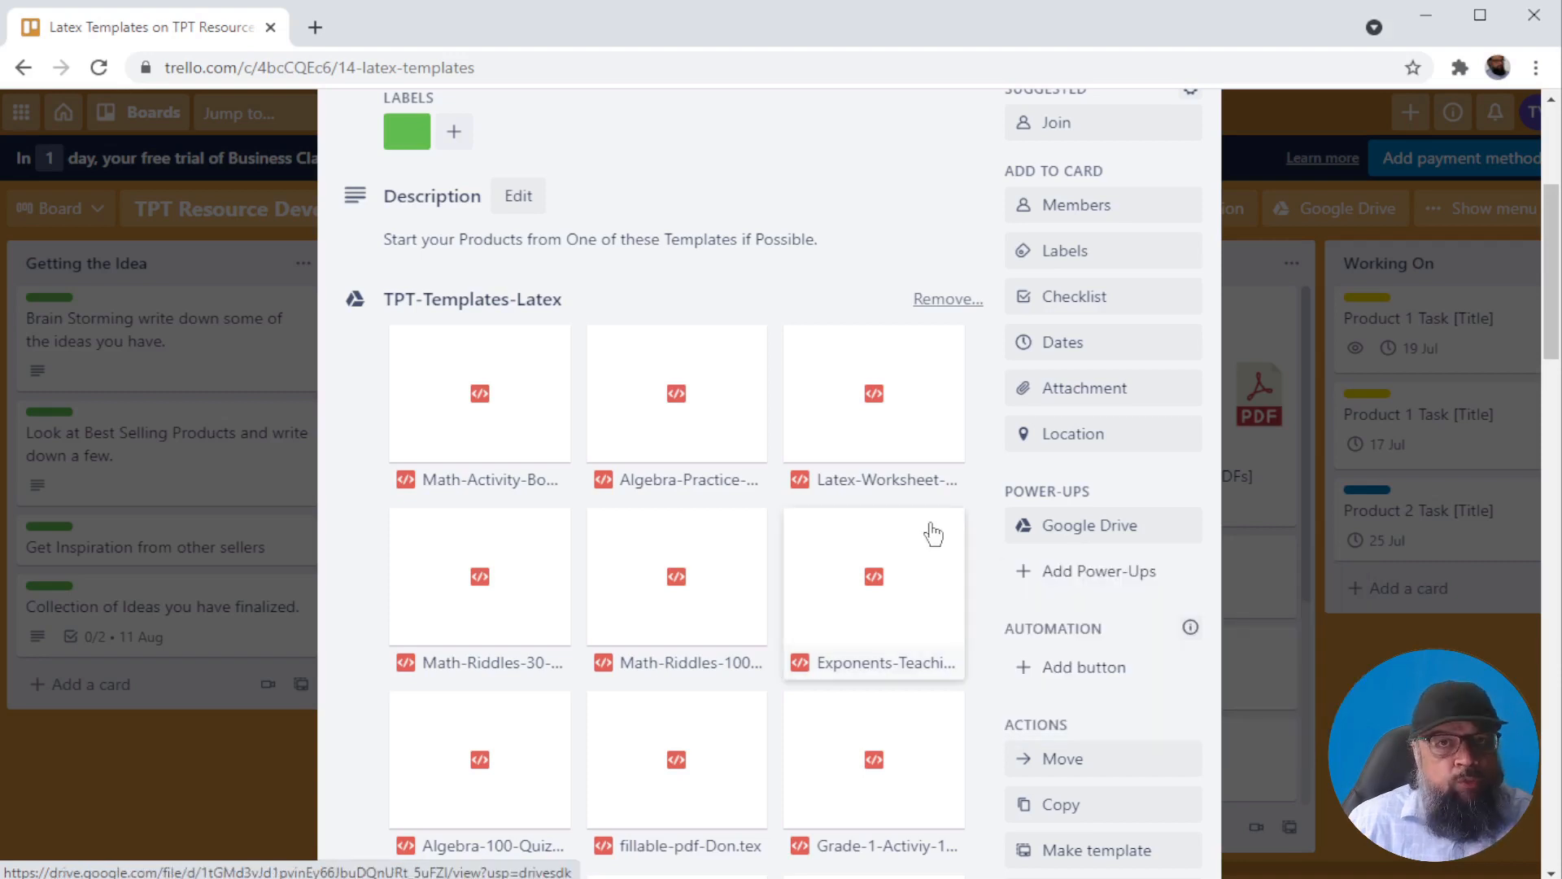
pyautogui.scroll(5, 919, 539)
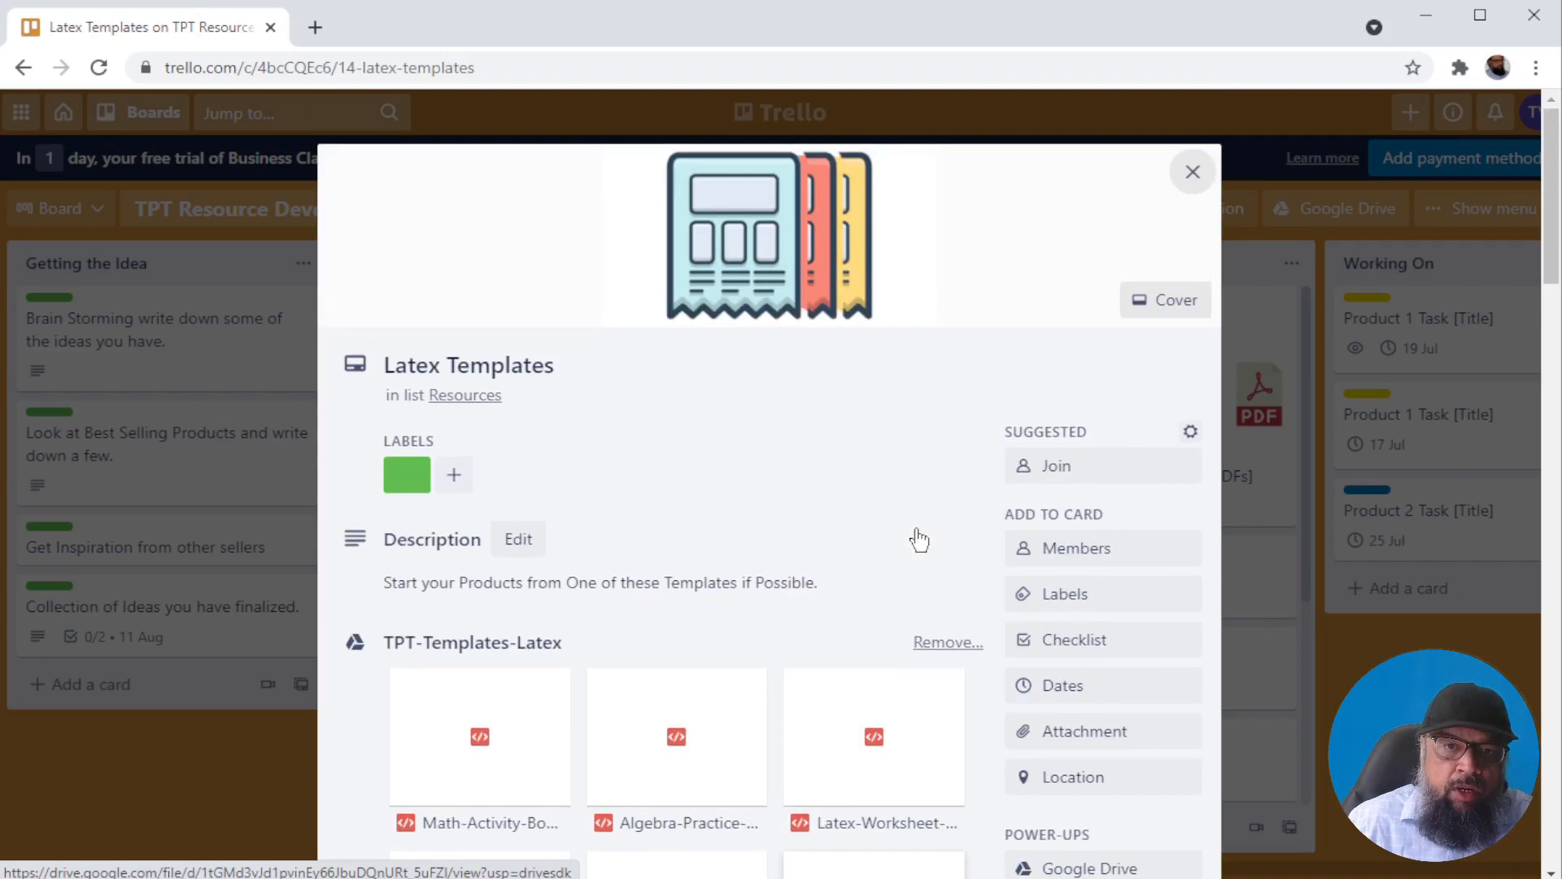
pyautogui.scroll(-3, 456, 413)
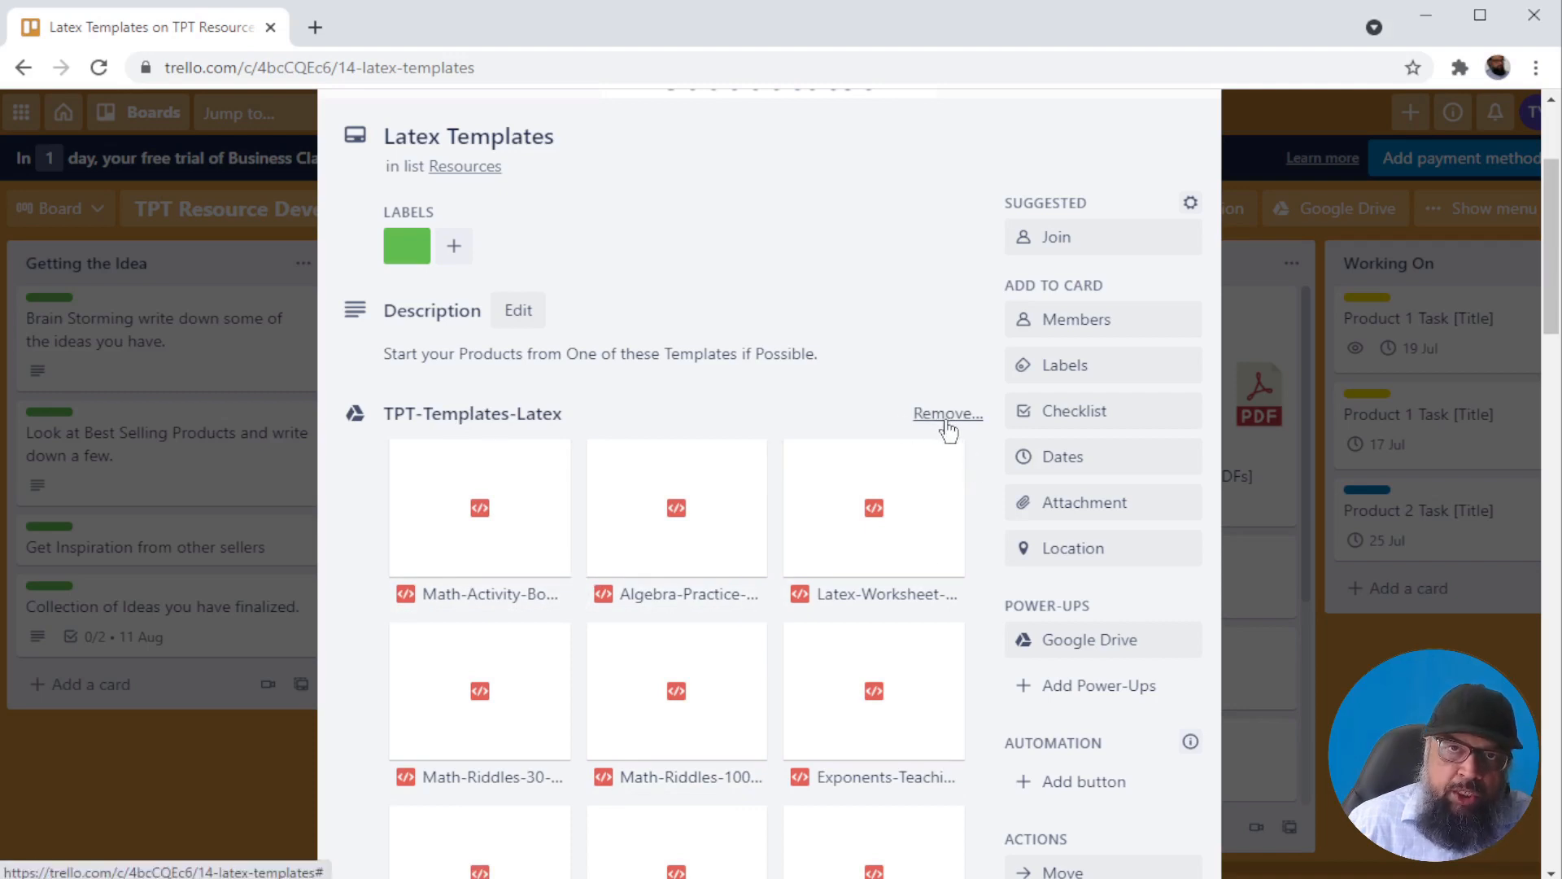
pyautogui.scroll(3, 708, 674)
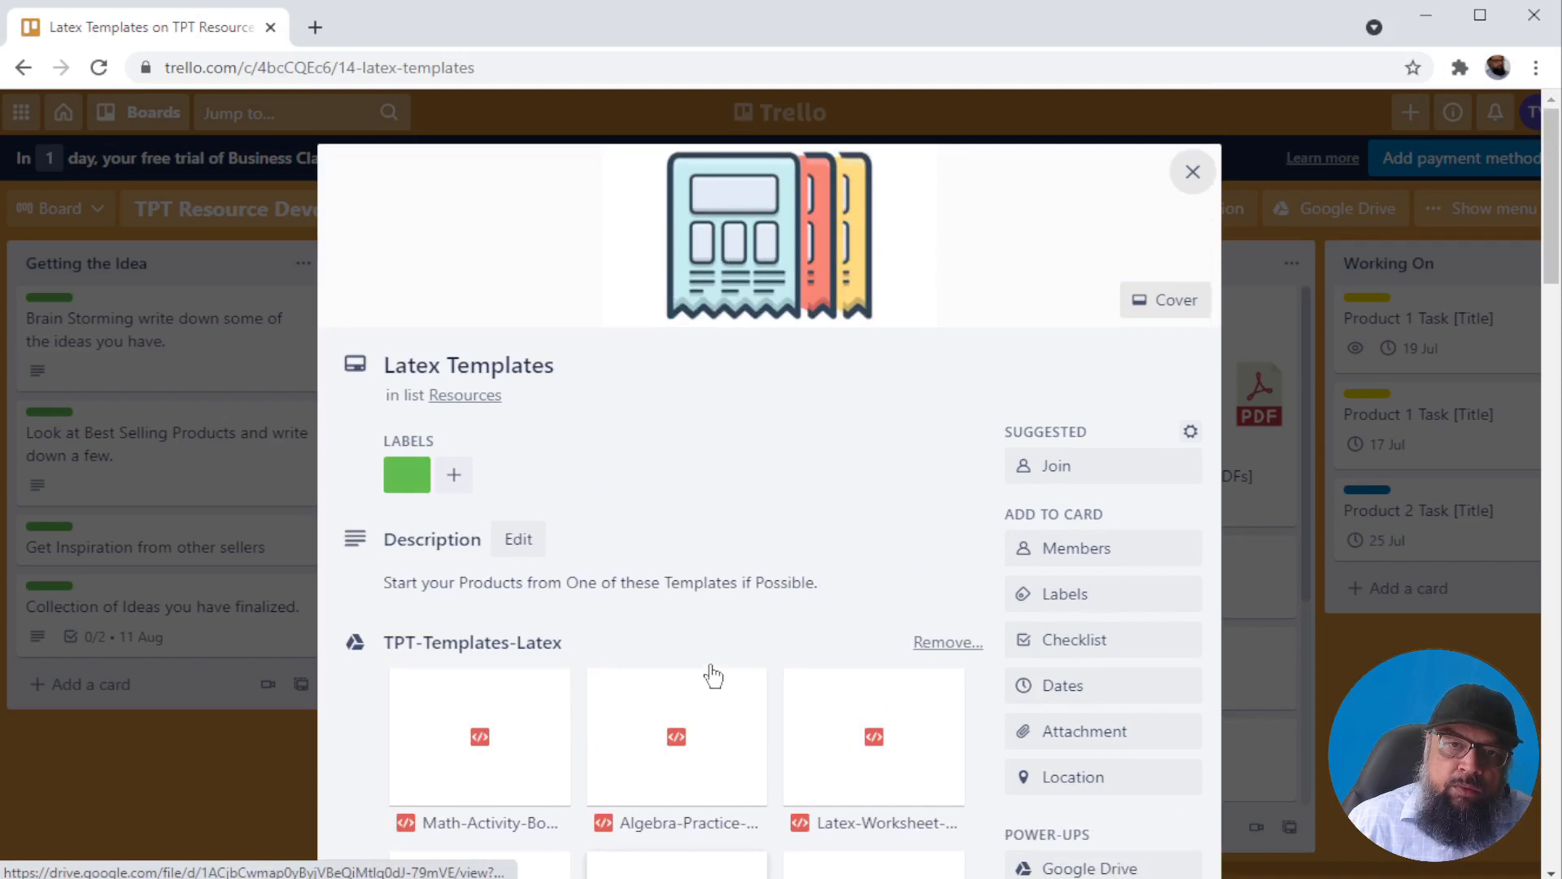
pyautogui.click(1193, 171)
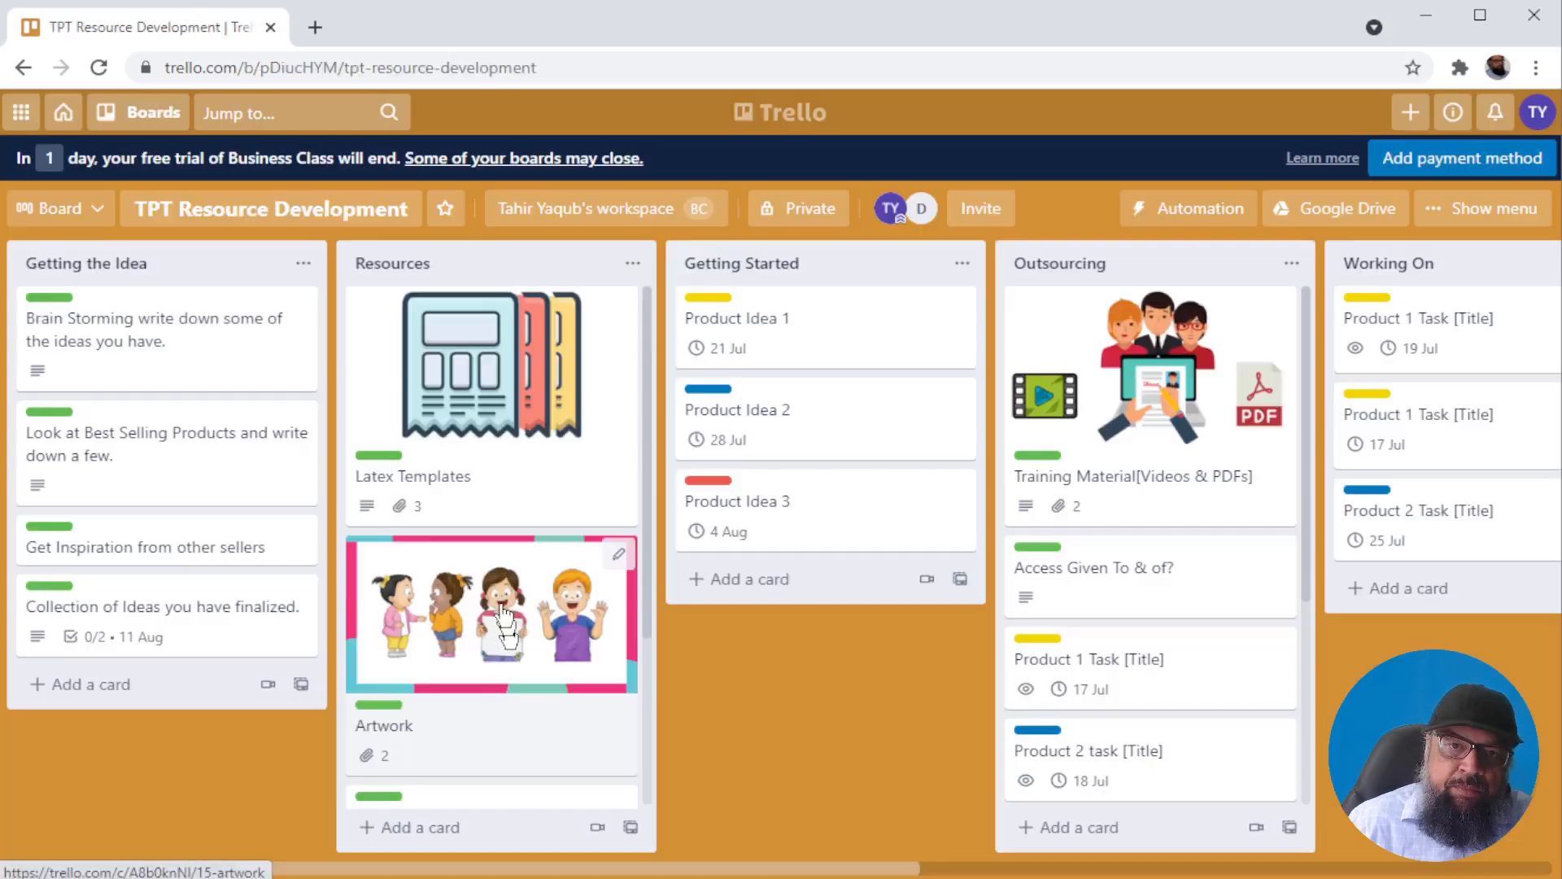
# Look through the remaining cards in the Resources list and the lists beside it
pyautogui.scroll(-3, 541, 698)
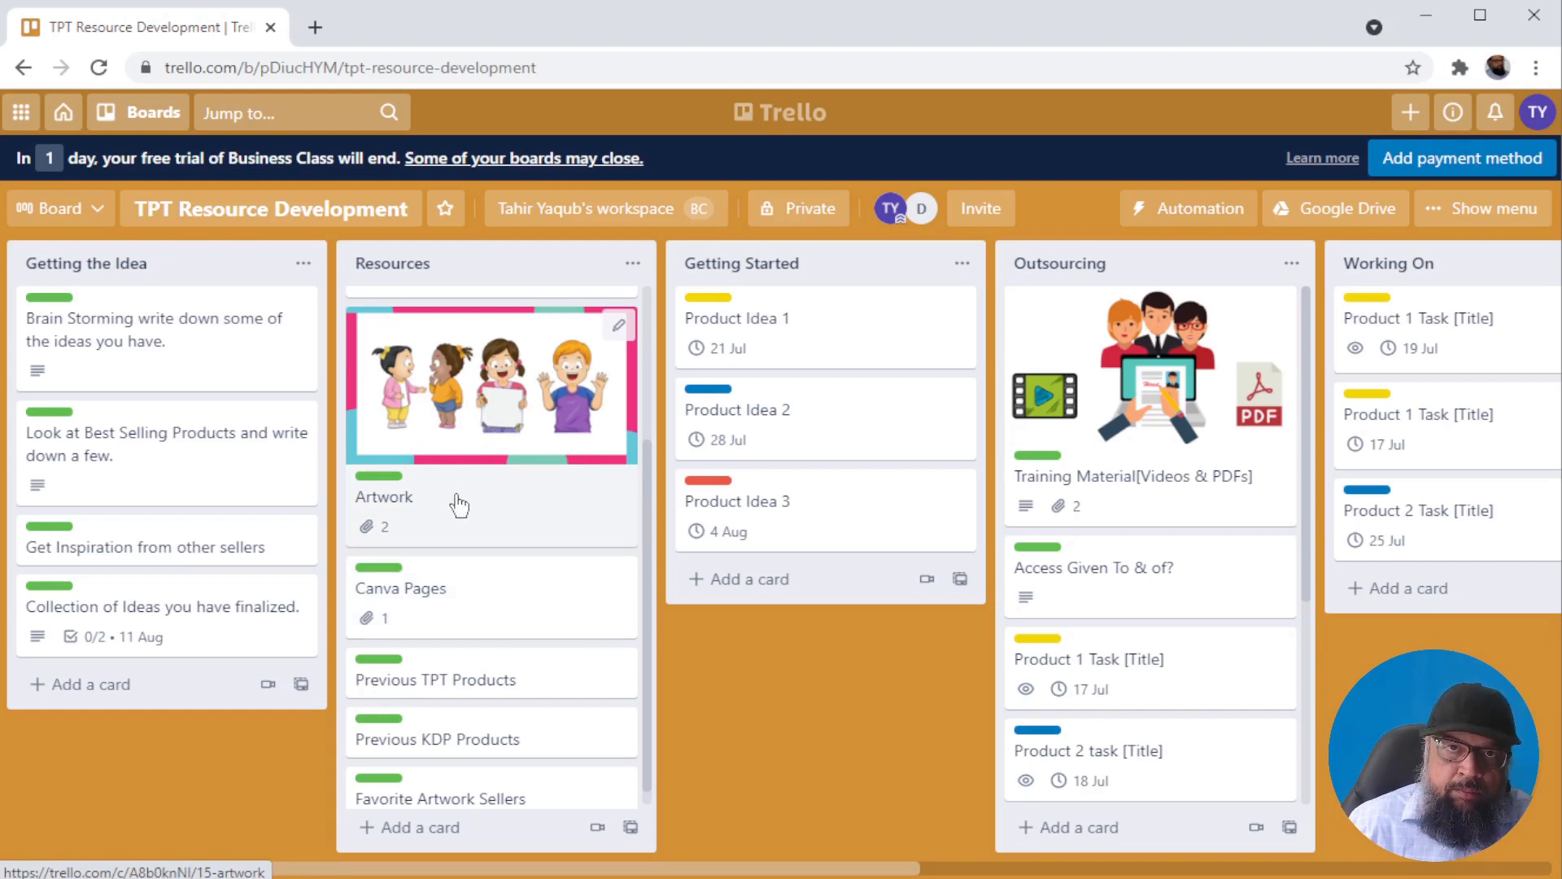
pyautogui.scroll(-1, 460, 504)
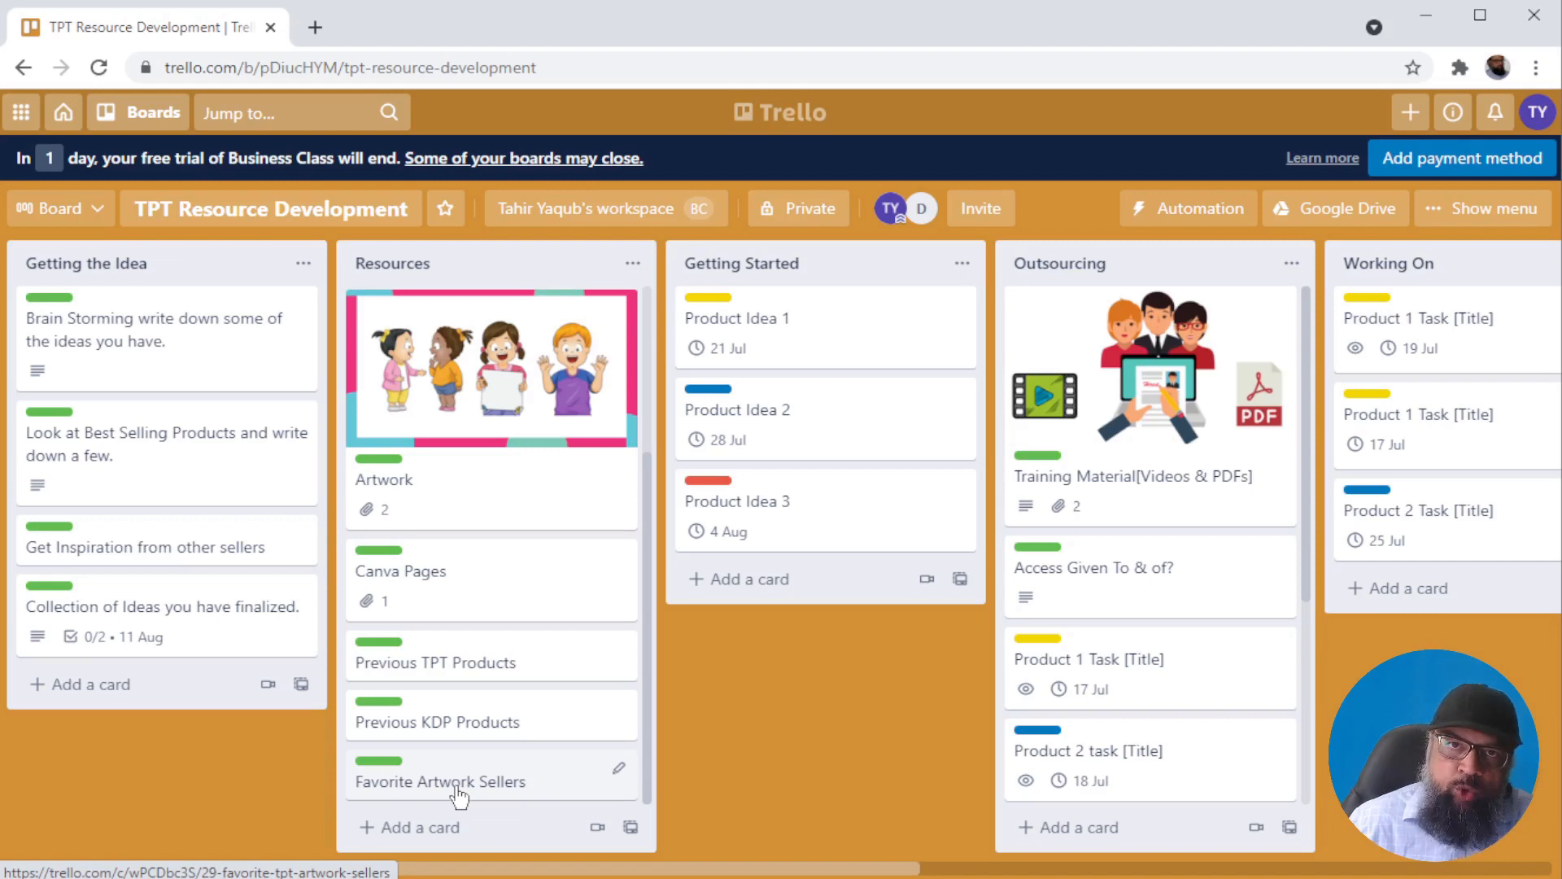
pyautogui.scroll(1, 619, 488)
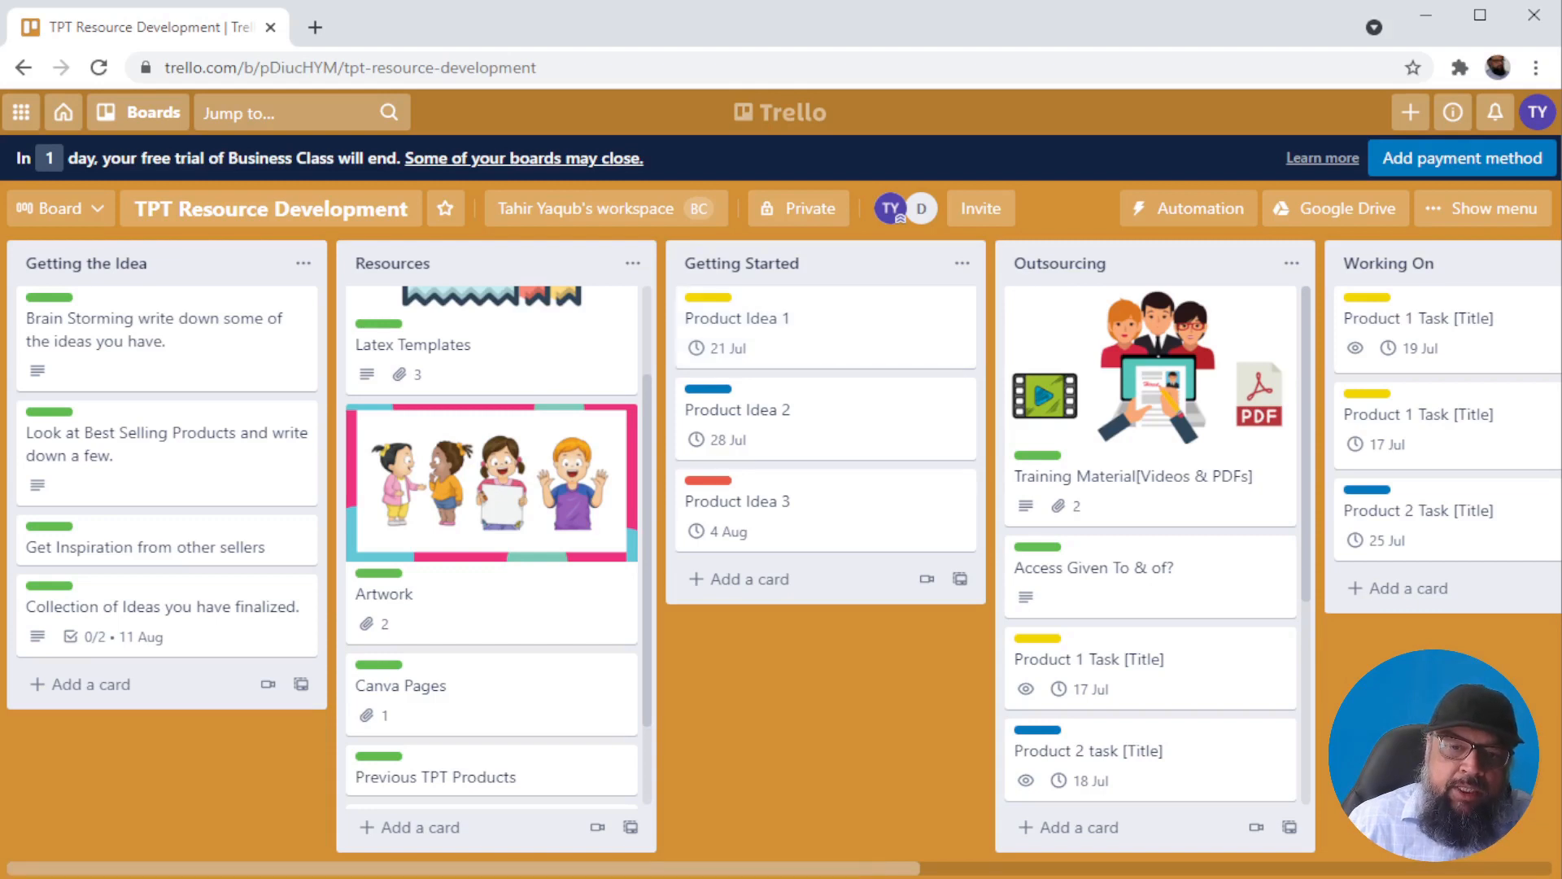
pyautogui.hscroll(3, 502, 335)
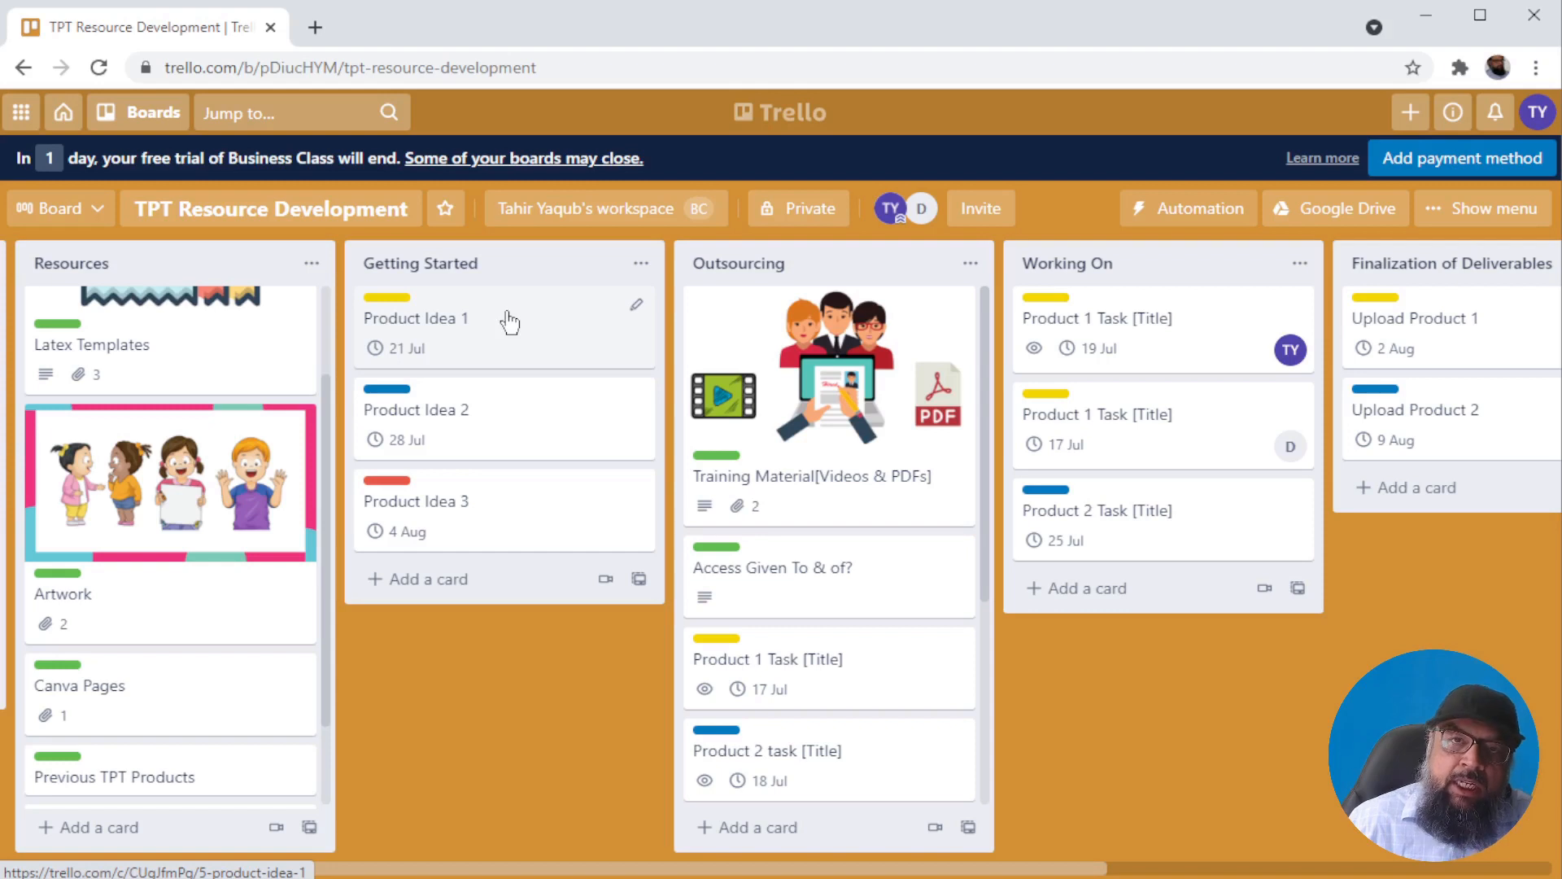
pyautogui.hscroll(-3, 506, 339)
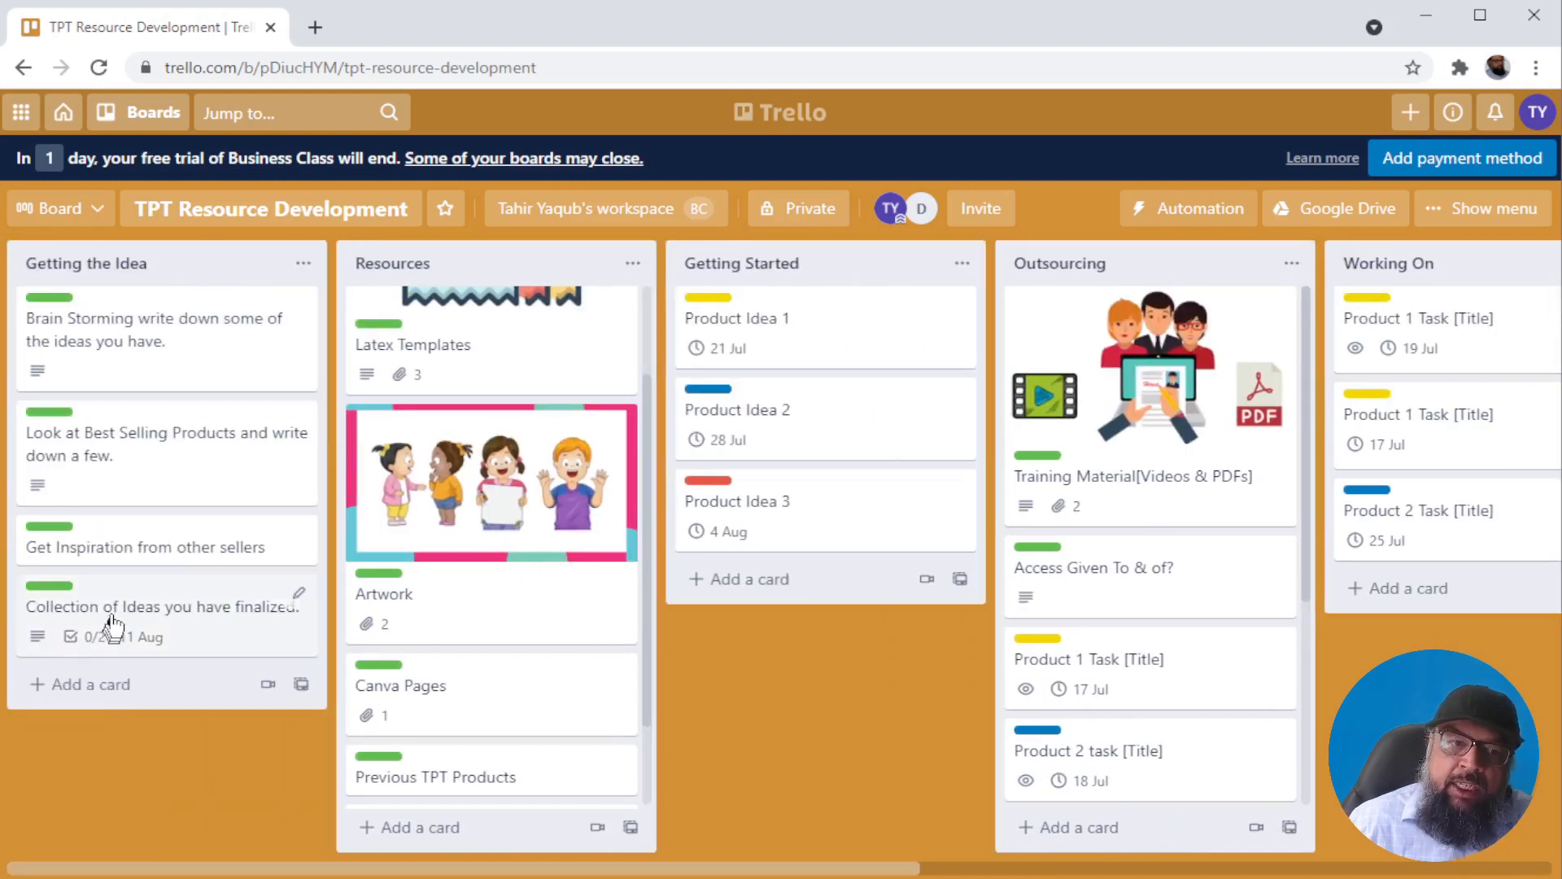
# Review the remaining Idea List checklist items on the finalized ideas collection card
pyautogui.click(126, 593)
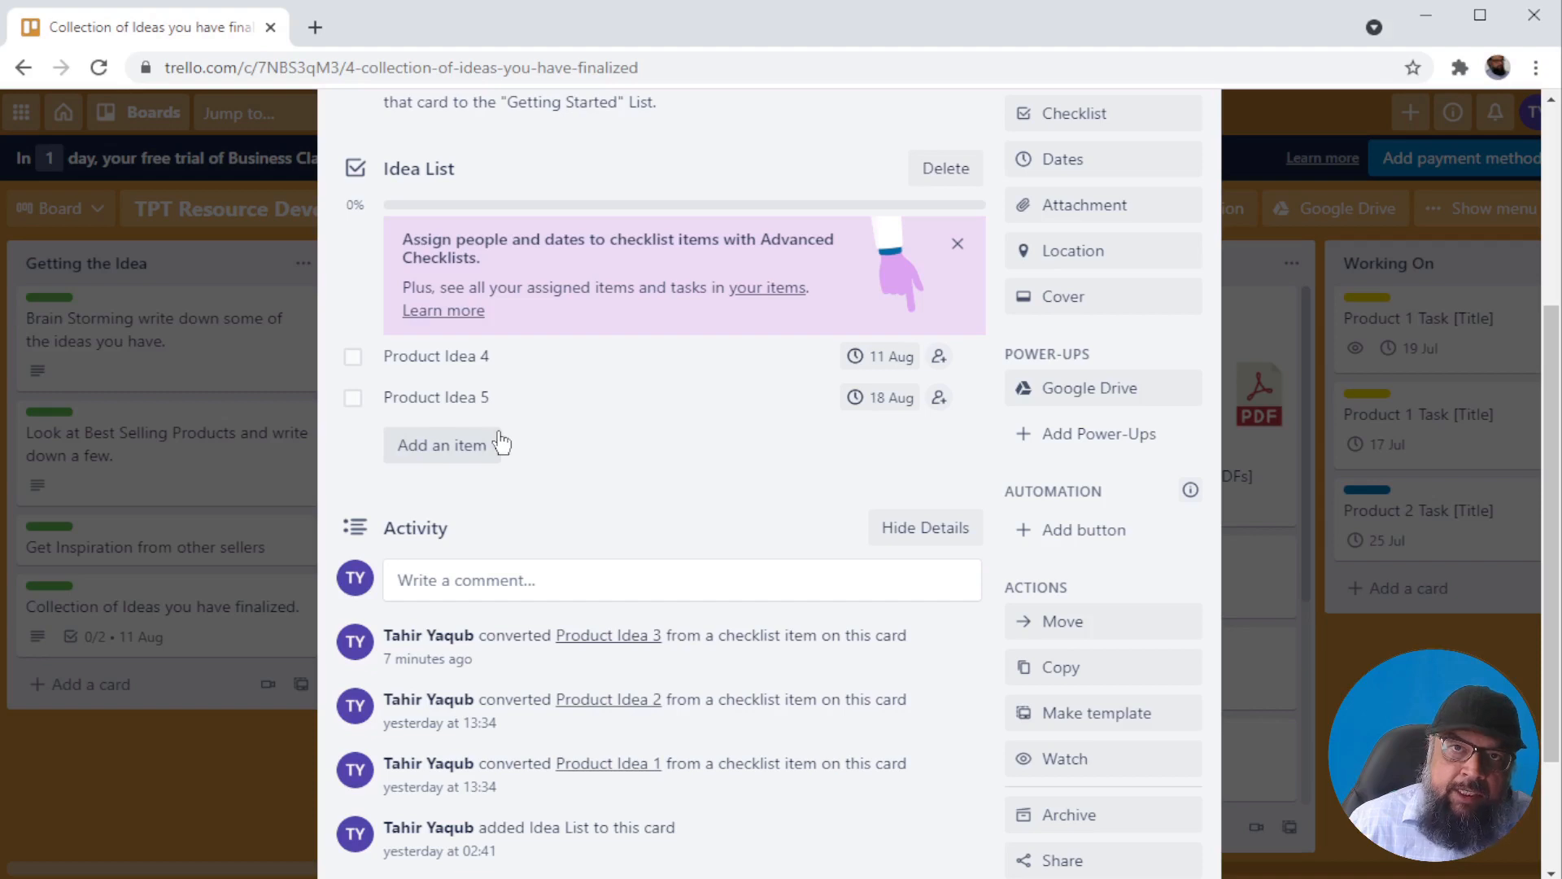
pyautogui.scroll(5, 500, 443)
pyautogui.click(1193, 168)
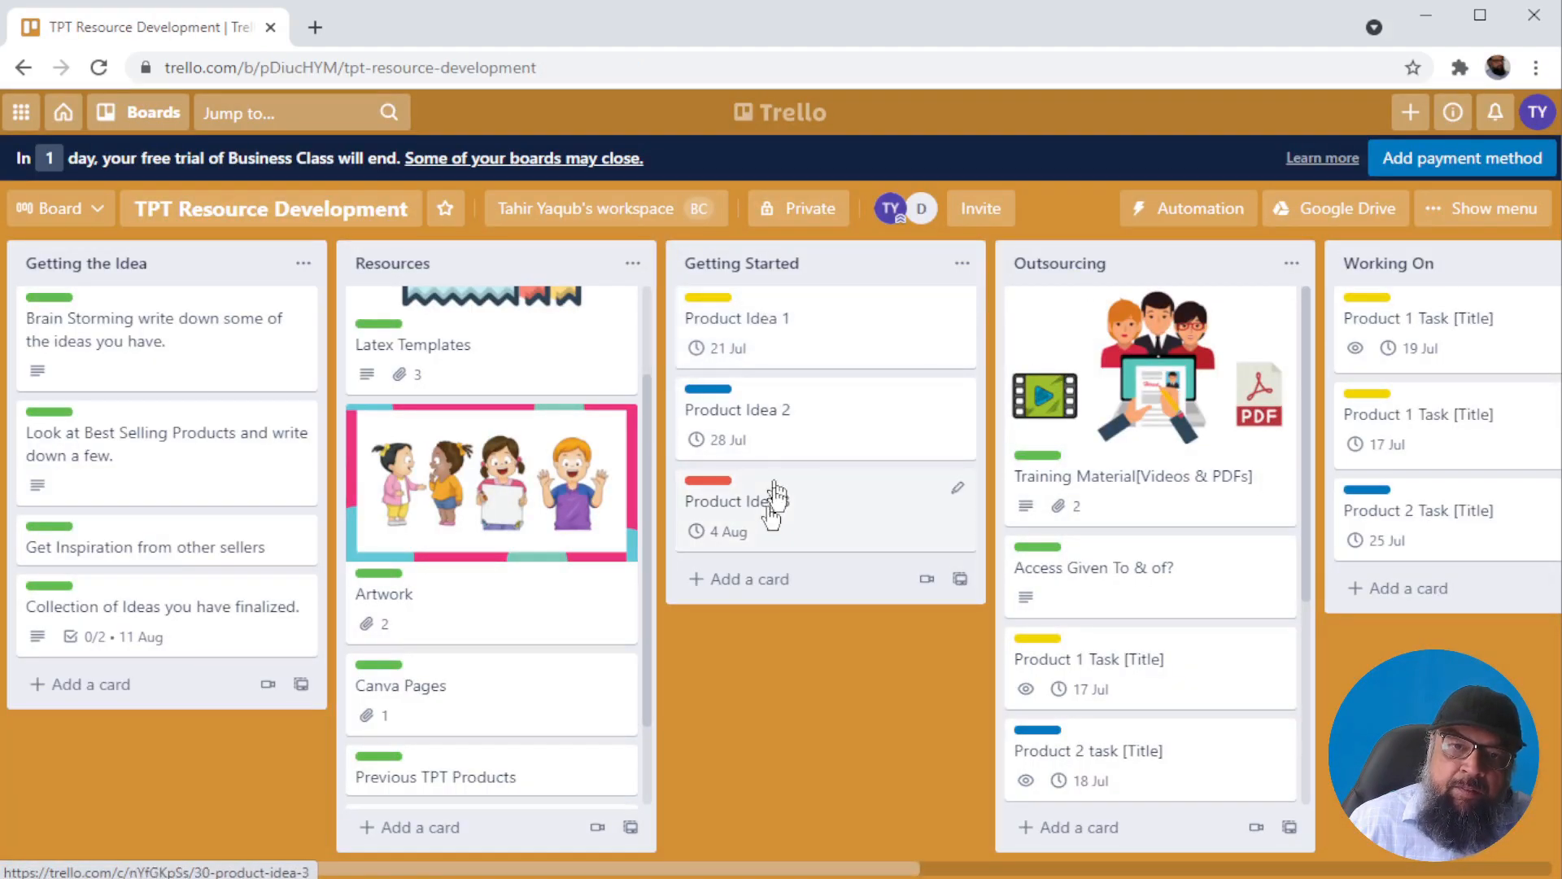
# Inspect the Product Idea 1 card and its options for adding a checklist, without adding one
pyautogui.click(809, 315)
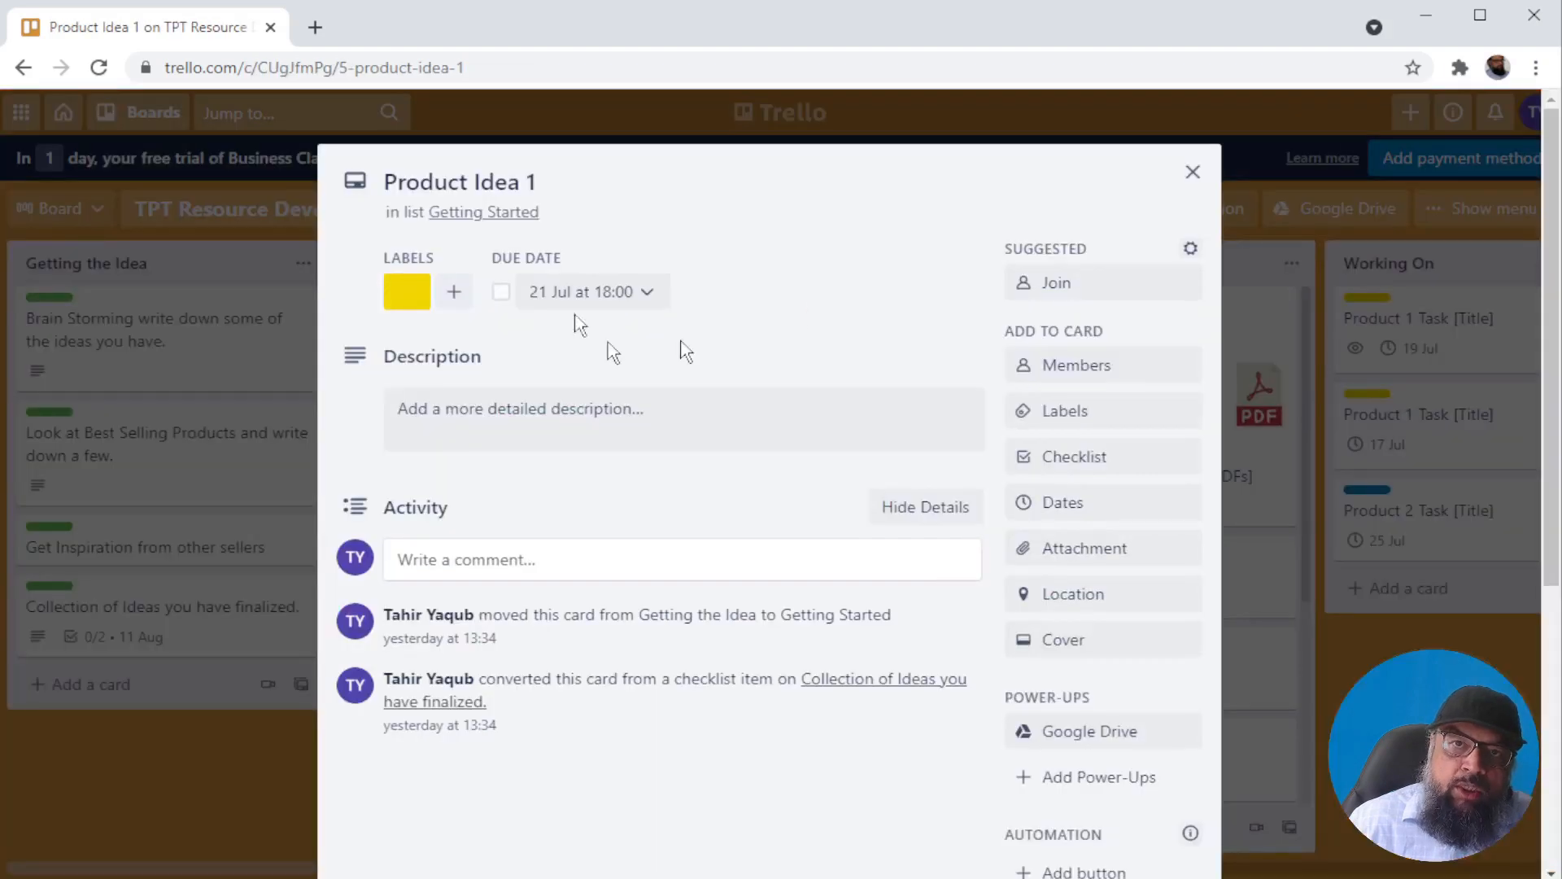
pyautogui.click(1069, 465)
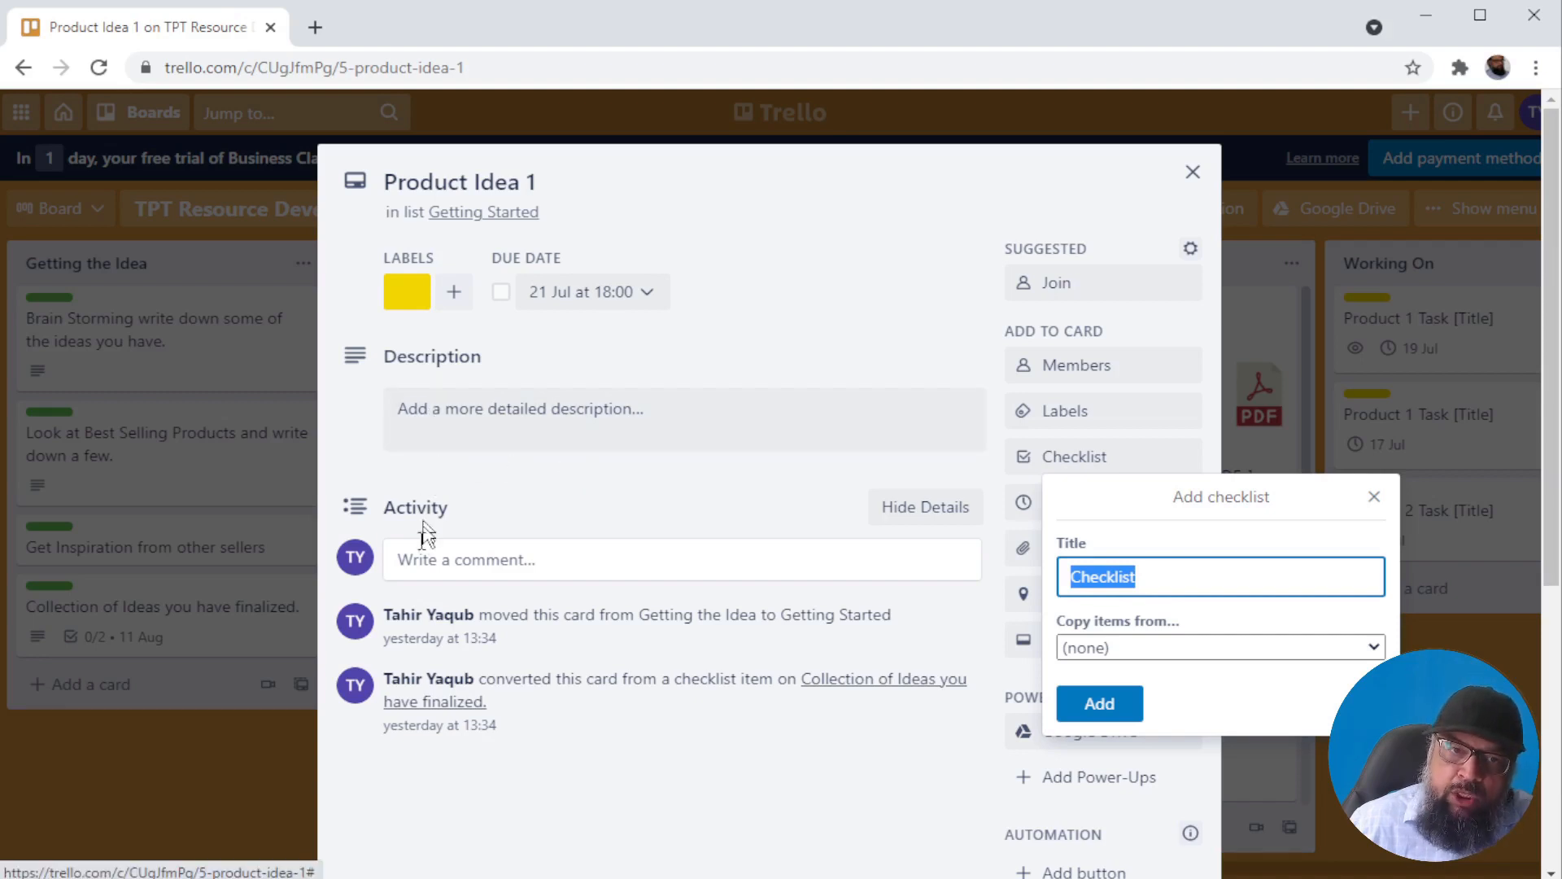
pyautogui.click(1375, 503)
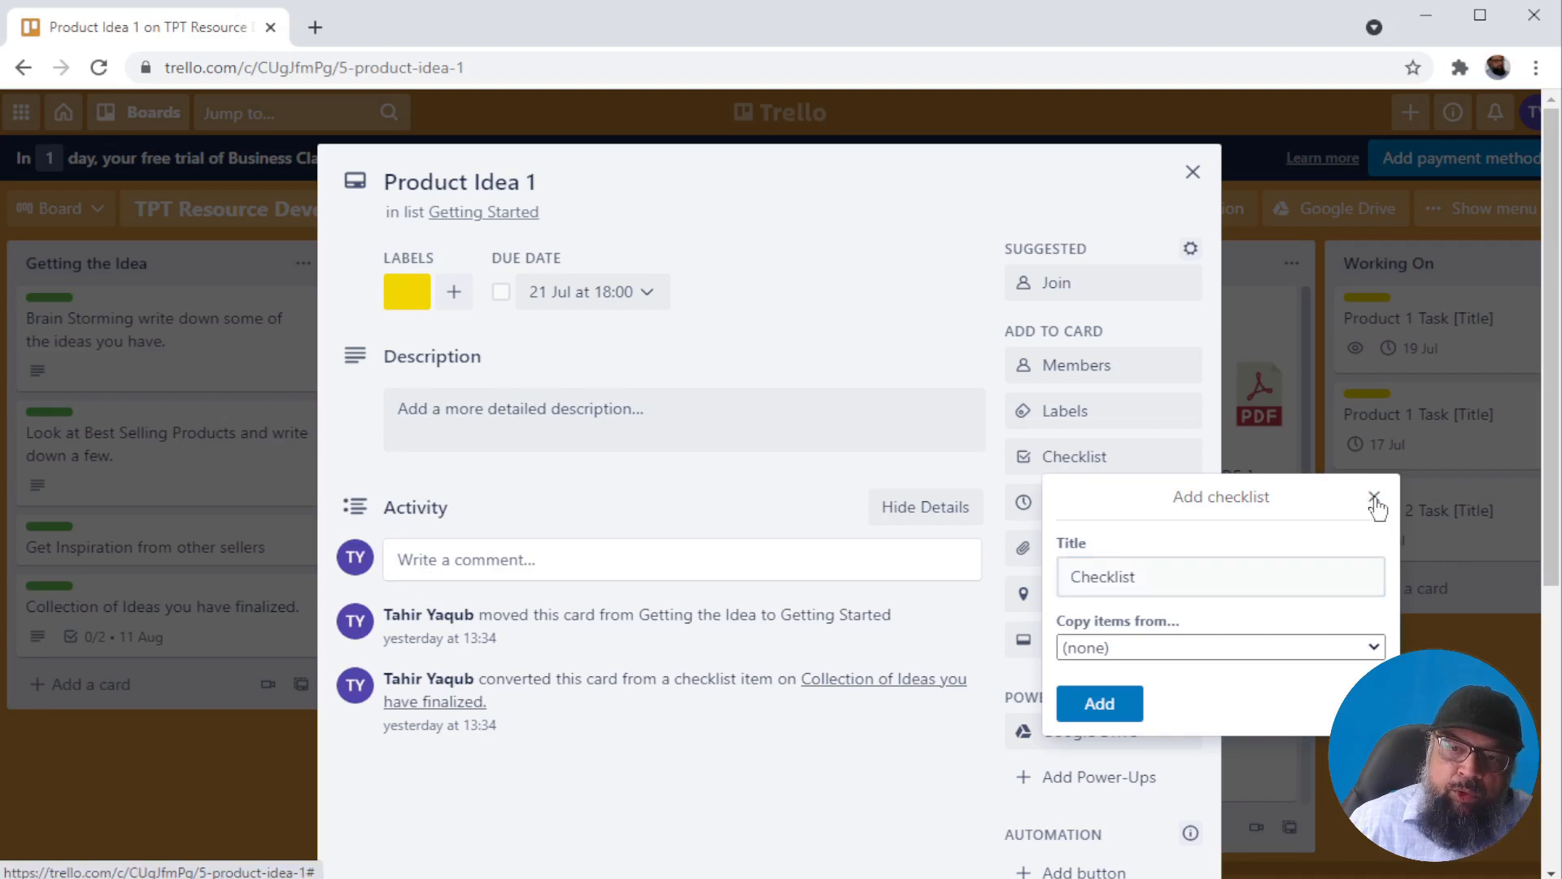
pyautogui.click(1193, 172)
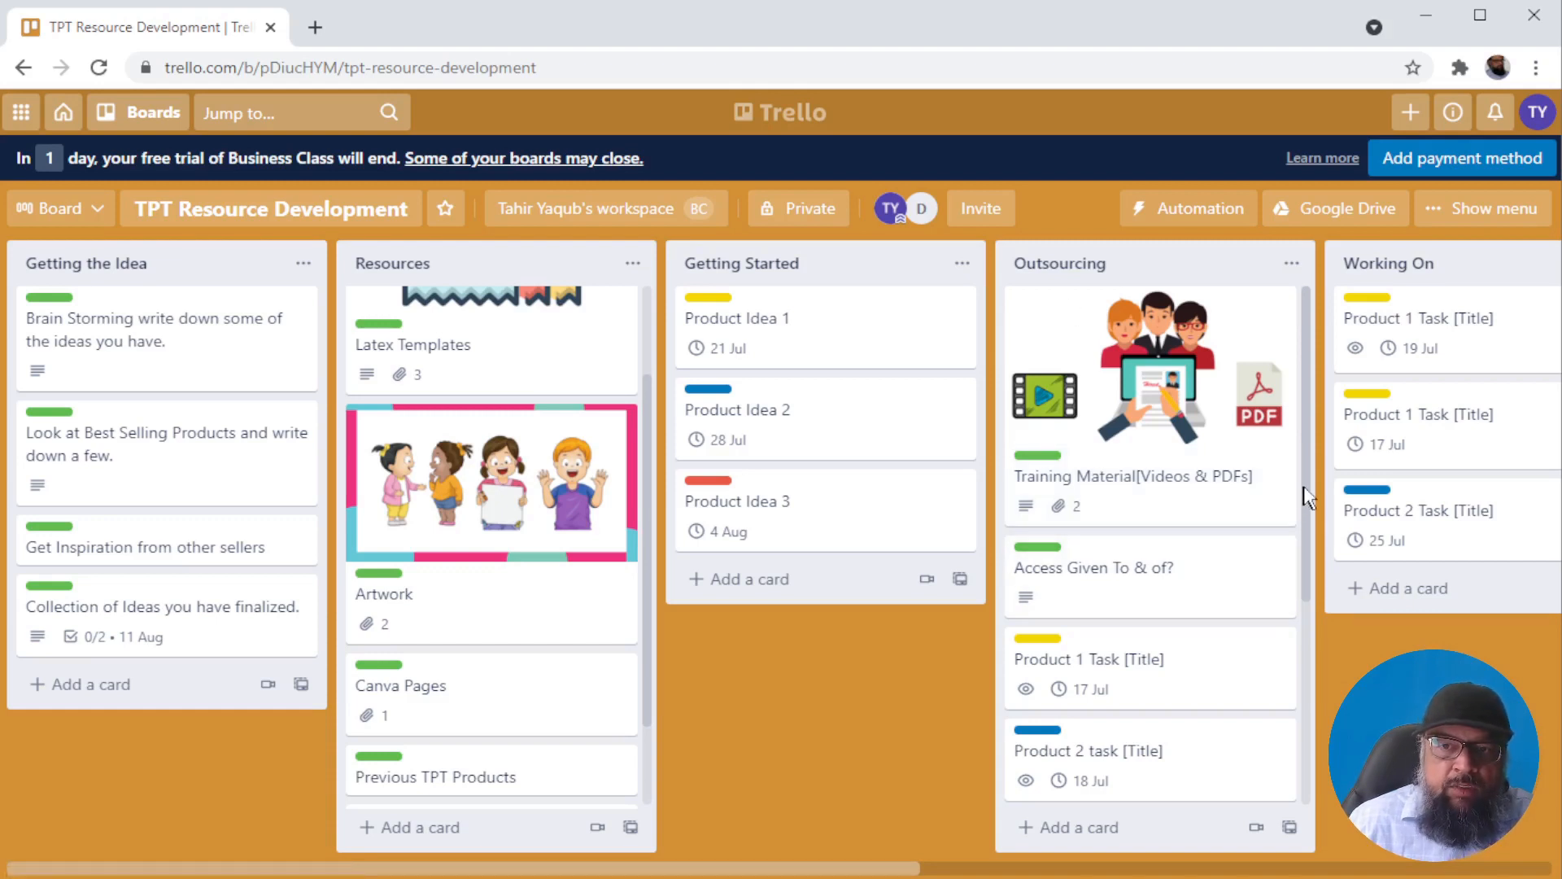
# Look over the Outsourcing list and review the description and attachments of its Training Material[Videos & PDFs] card
pyautogui.scroll(-1, 1311, 522)
pyautogui.scroll(-2, 1310, 522)
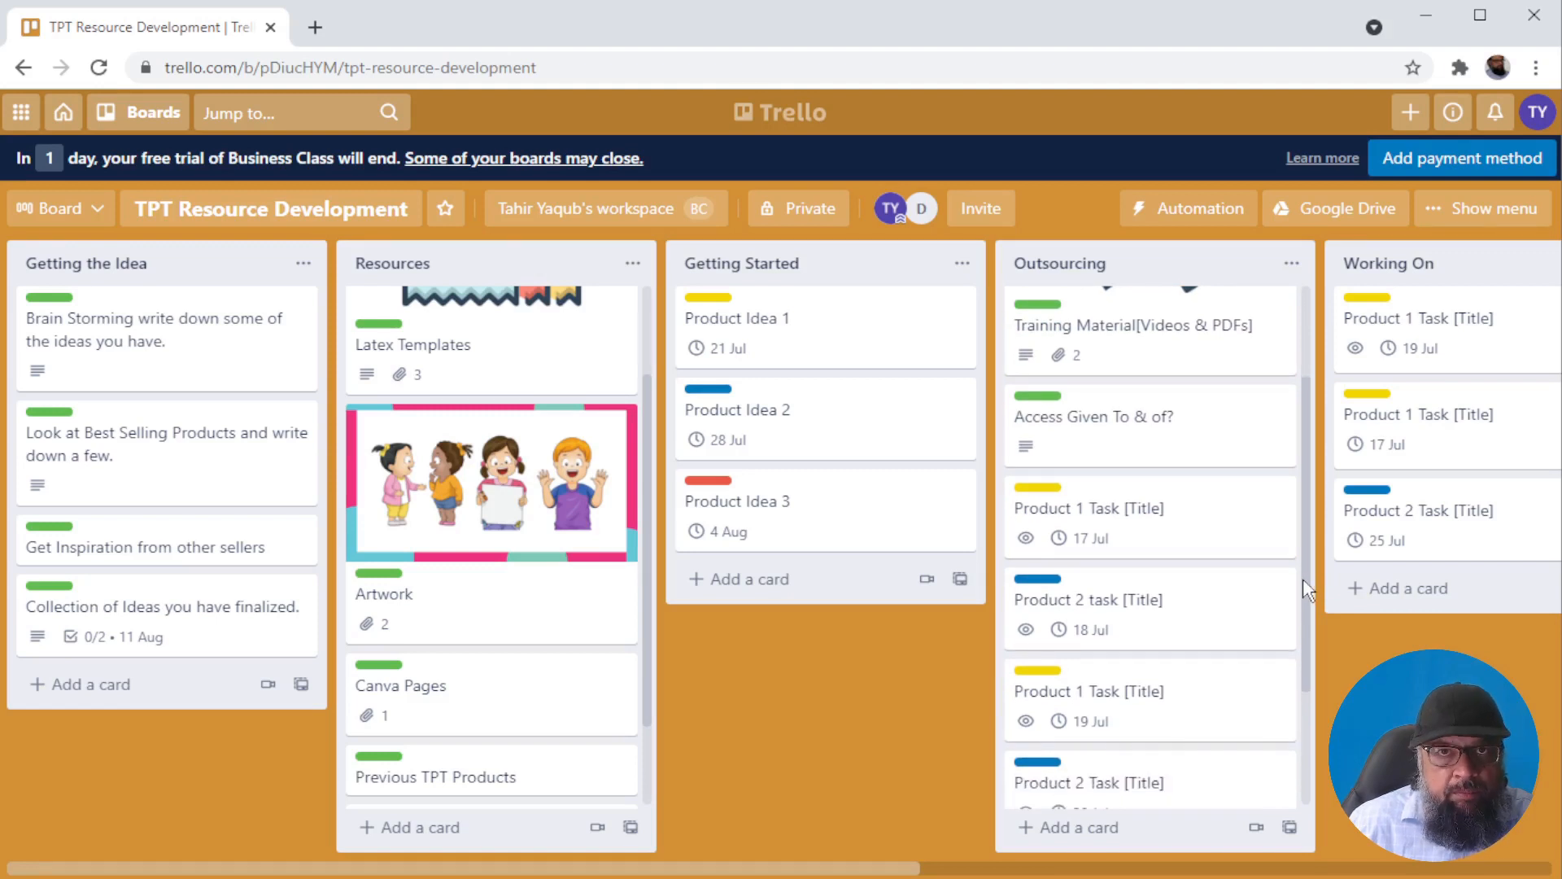
pyautogui.scroll(2, 1307, 520)
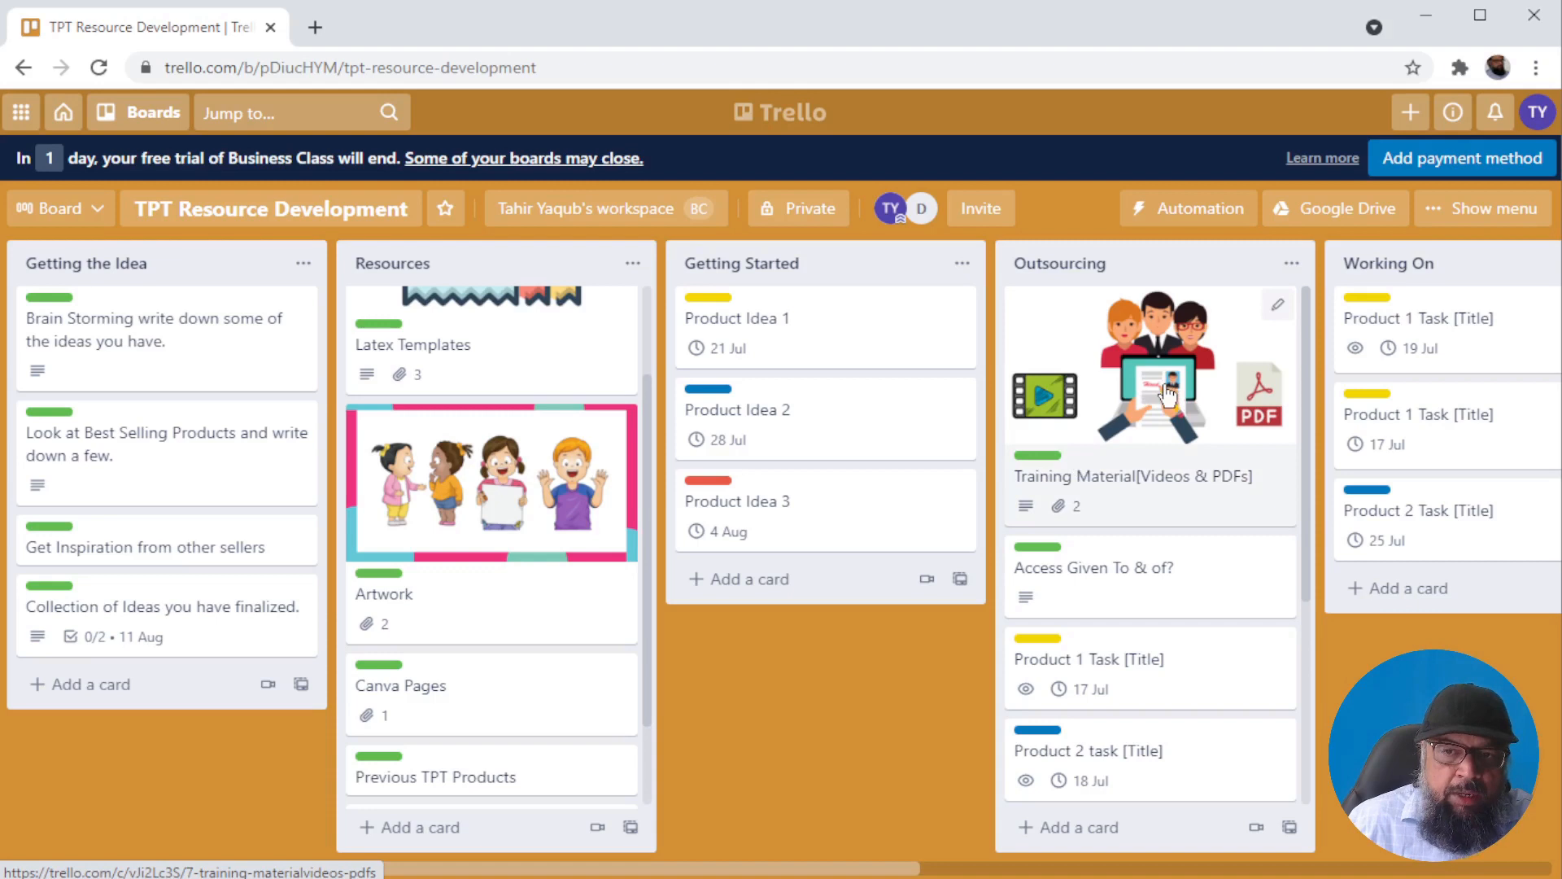
pyautogui.click(1183, 393)
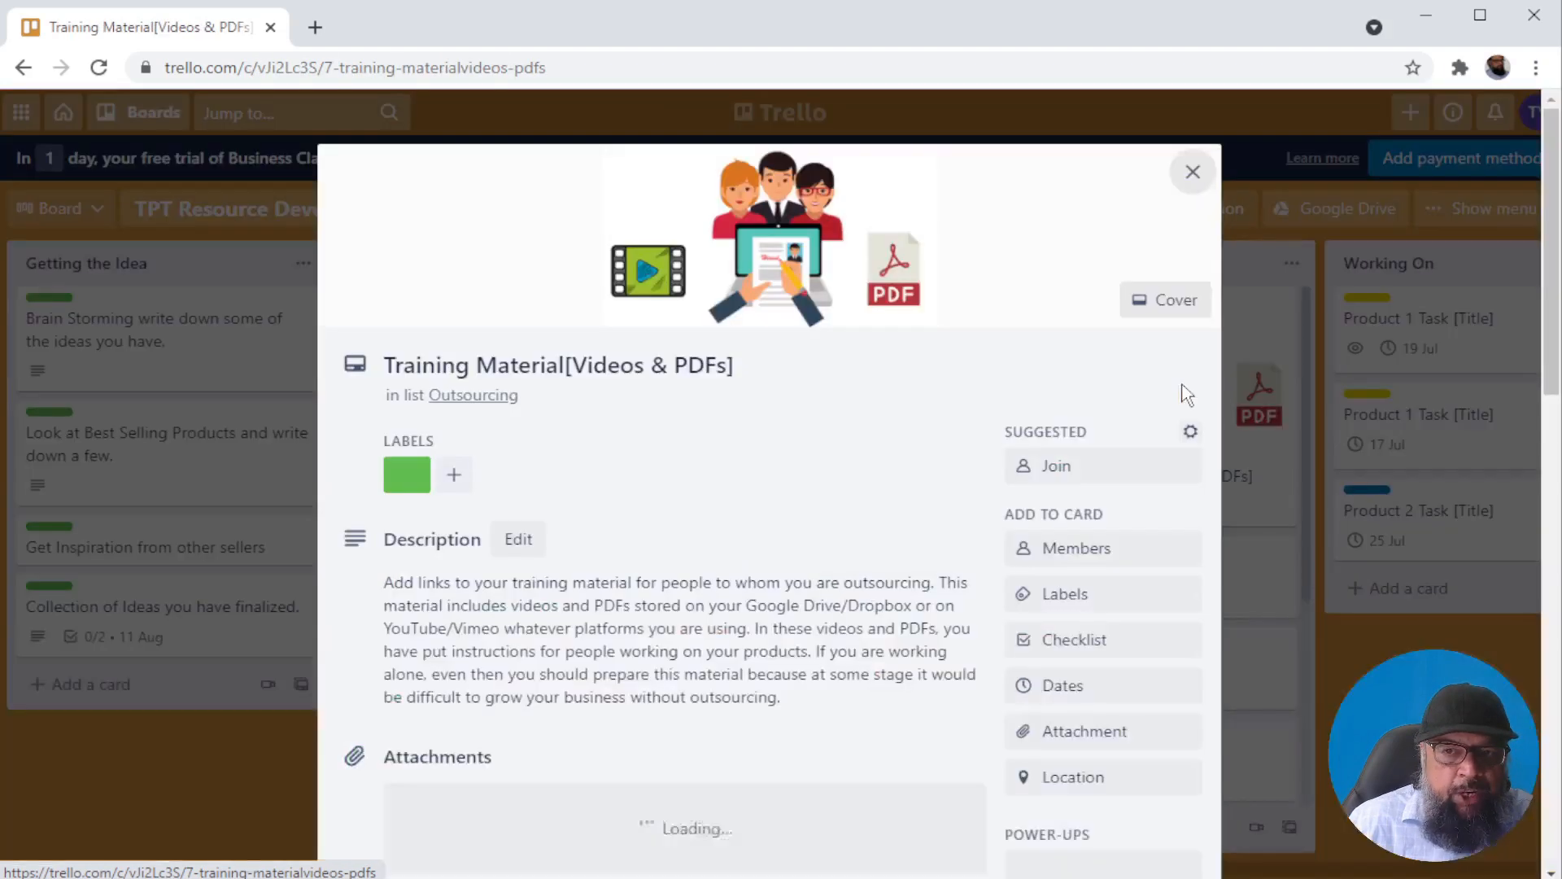
pyautogui.scroll(-2, 520, 533)
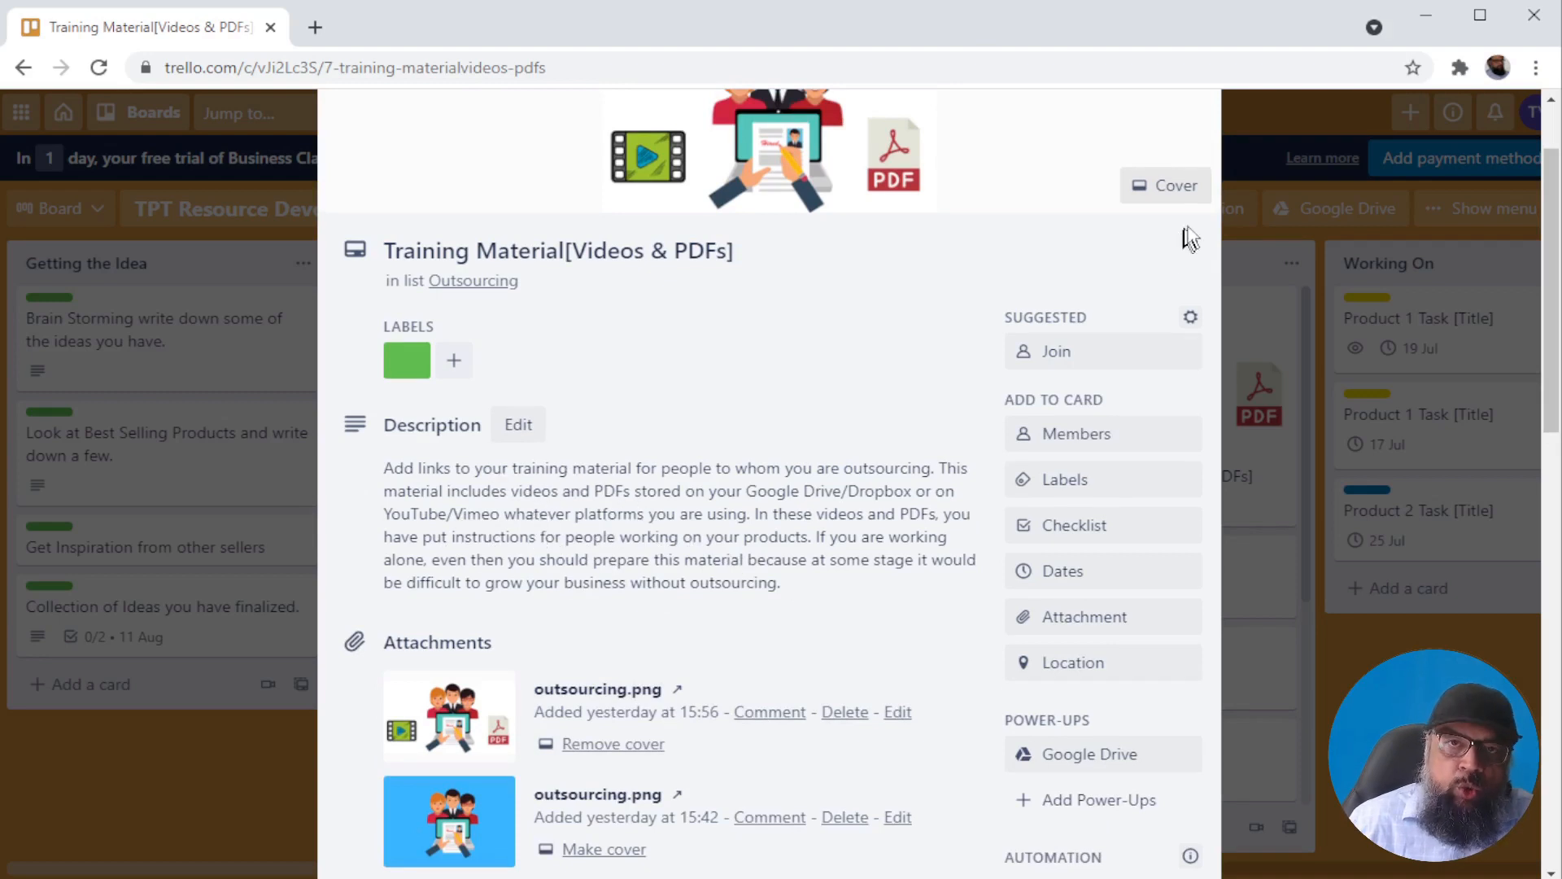
pyautogui.click(1277, 183)
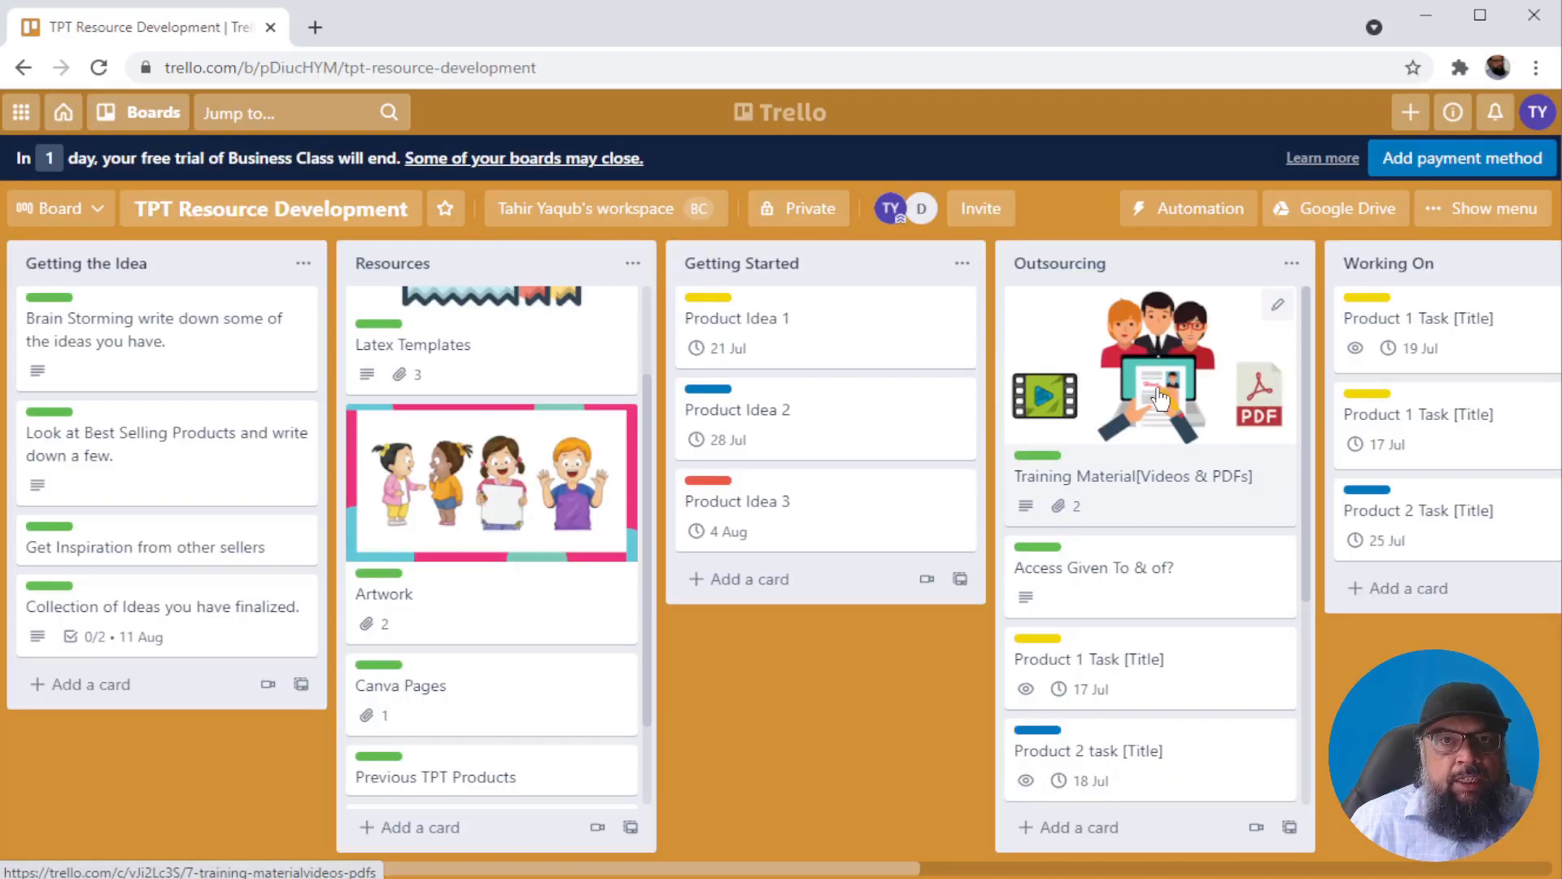
# Read the Access Given To & of? card's team access record and look over the task cards below it in Outsourcing
pyautogui.click(1206, 602)
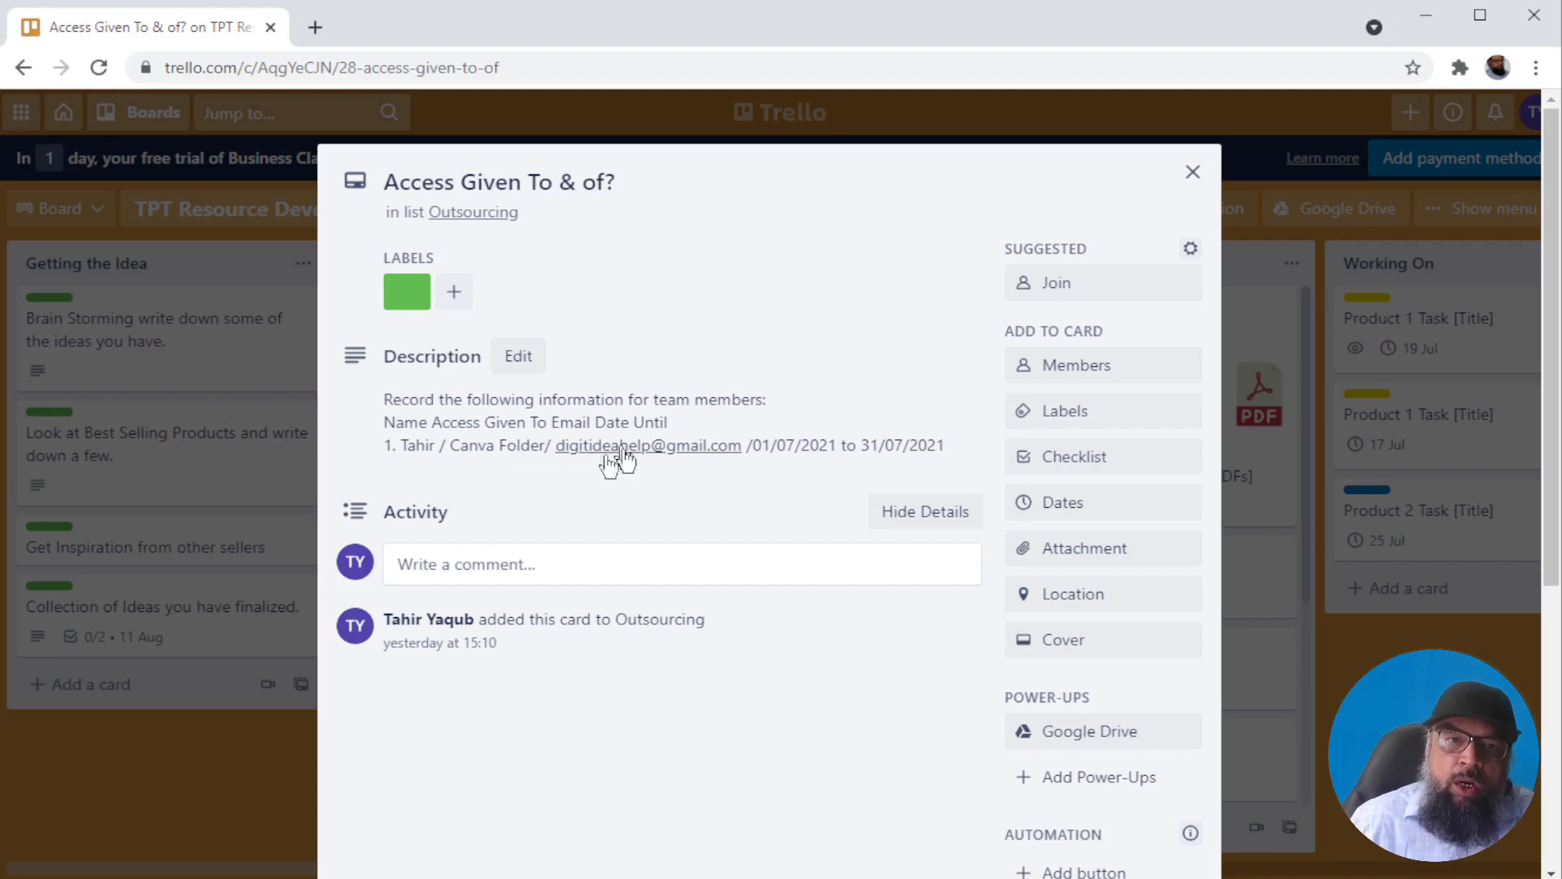
pyautogui.press('Escape')
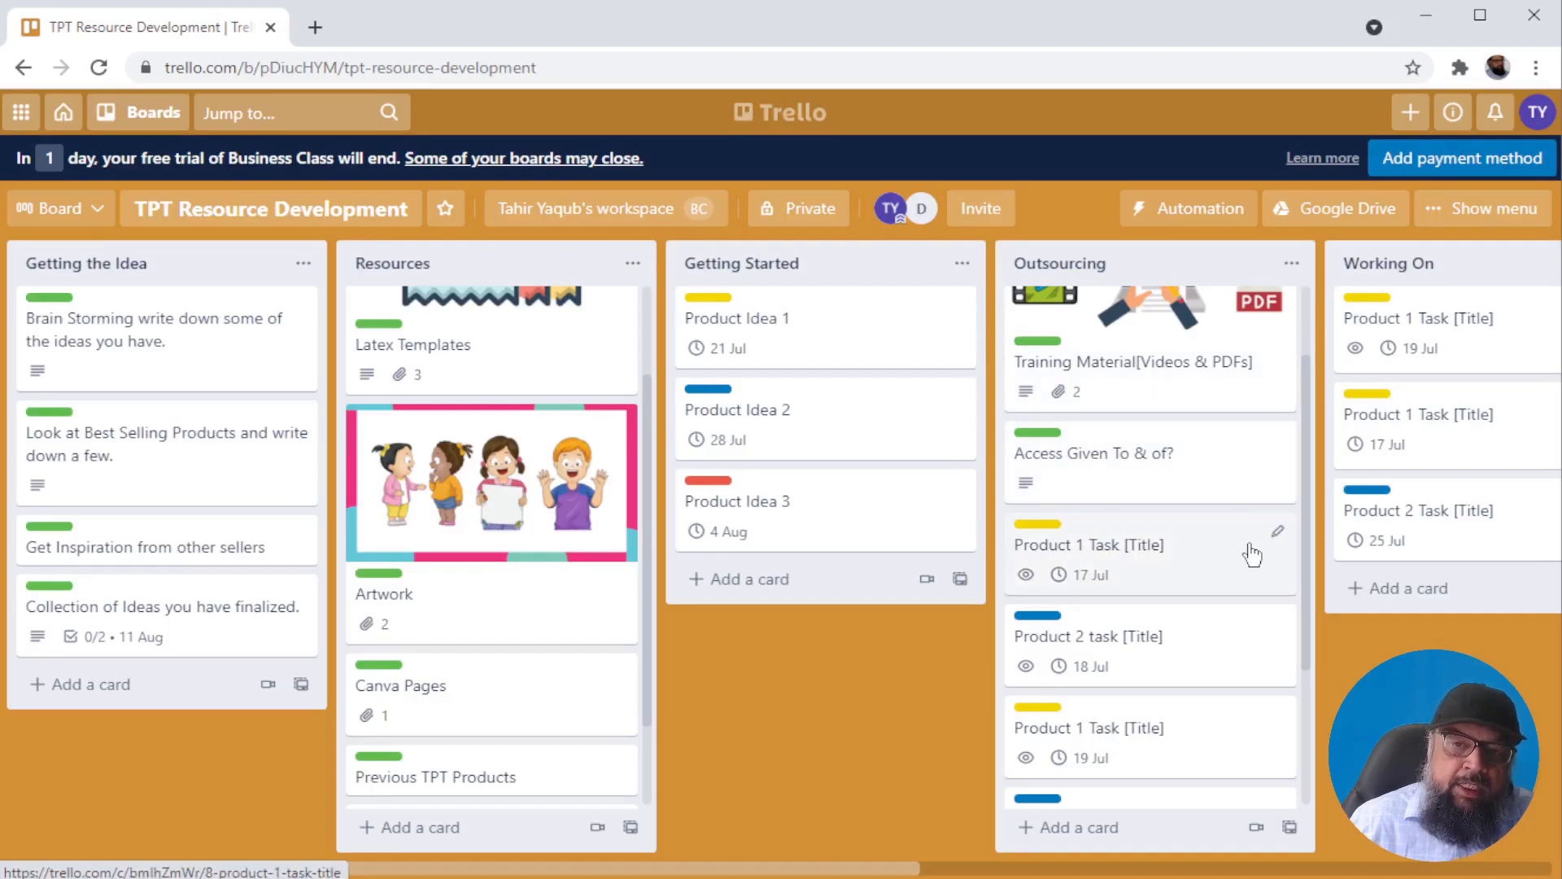
pyautogui.scroll(-1, 1057, 488)
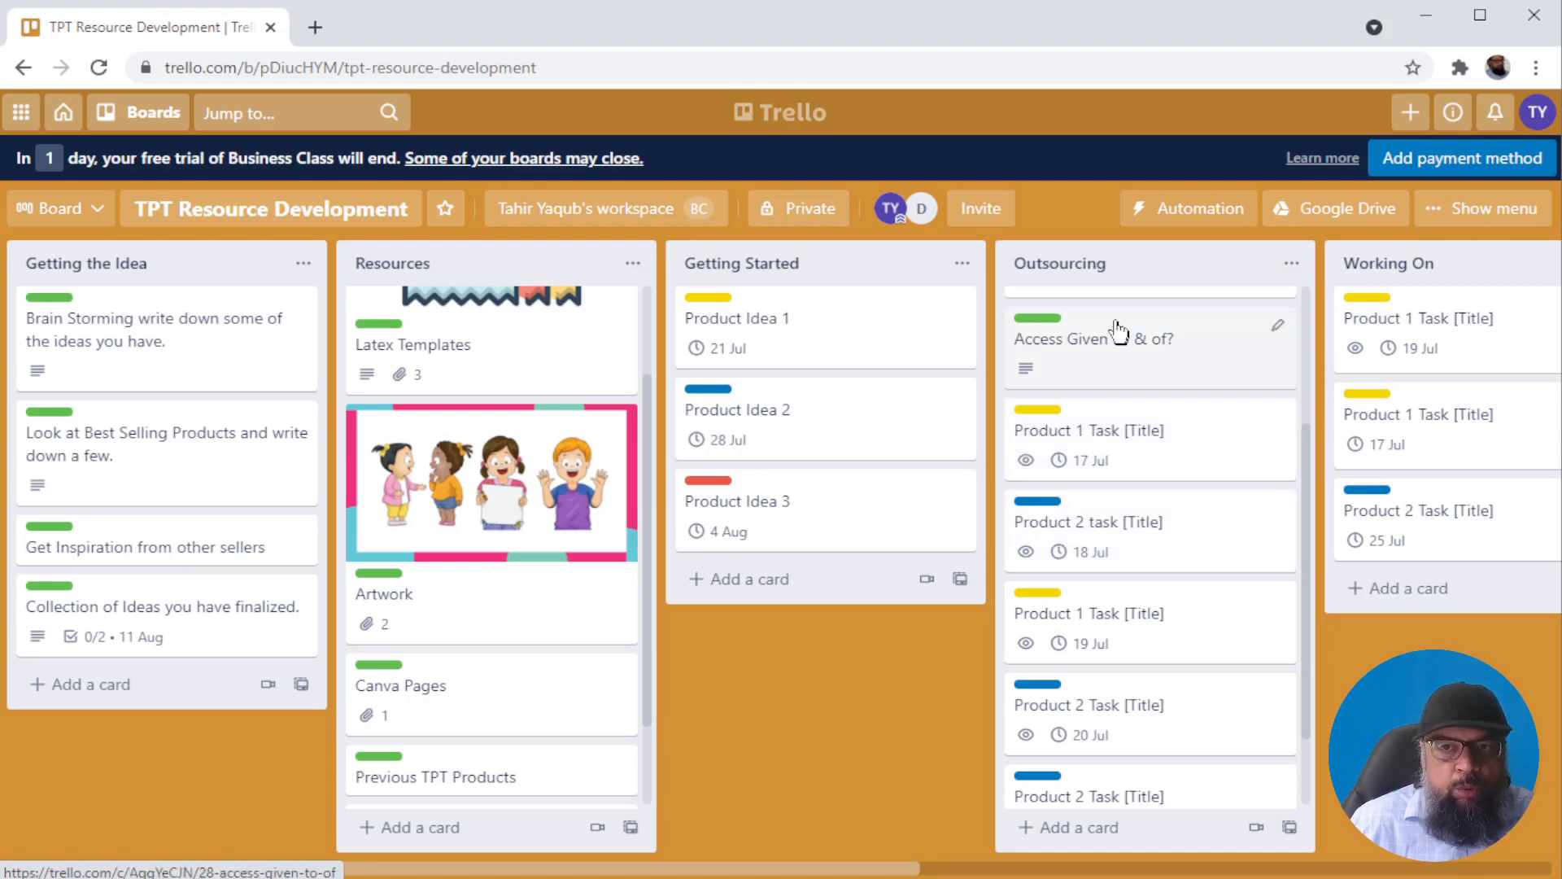
pyautogui.scroll(1, 1095, 658)
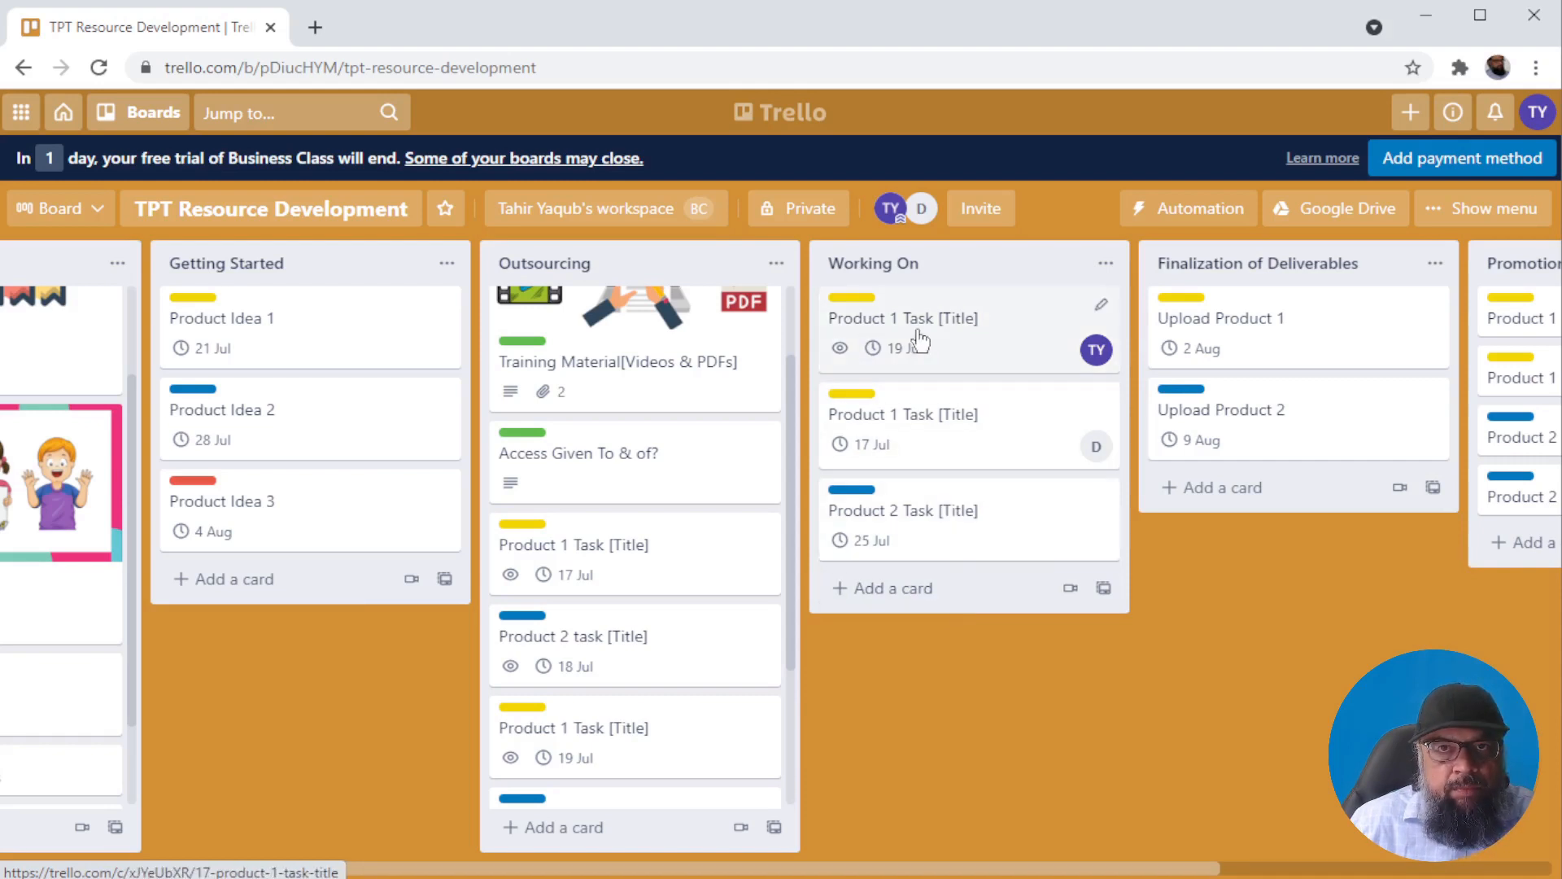
# Inspect the date and reminder settings of the Product 1 Task card due 17 Jul in Outsourcing, keeping its due date
pyautogui.scroll(-3, 594, 383)
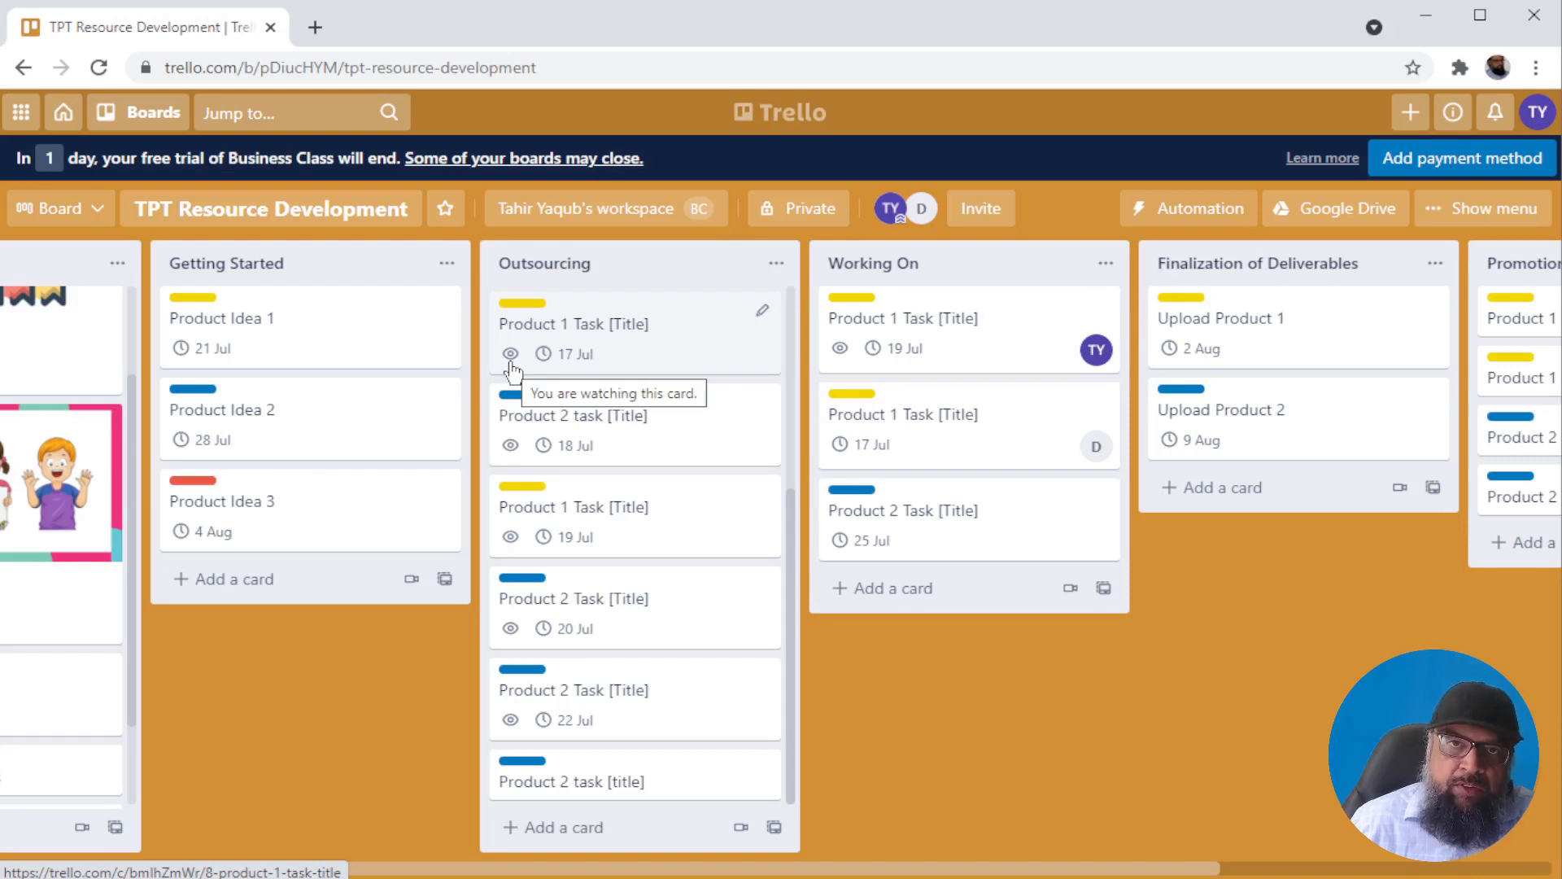
pyautogui.click(640, 358)
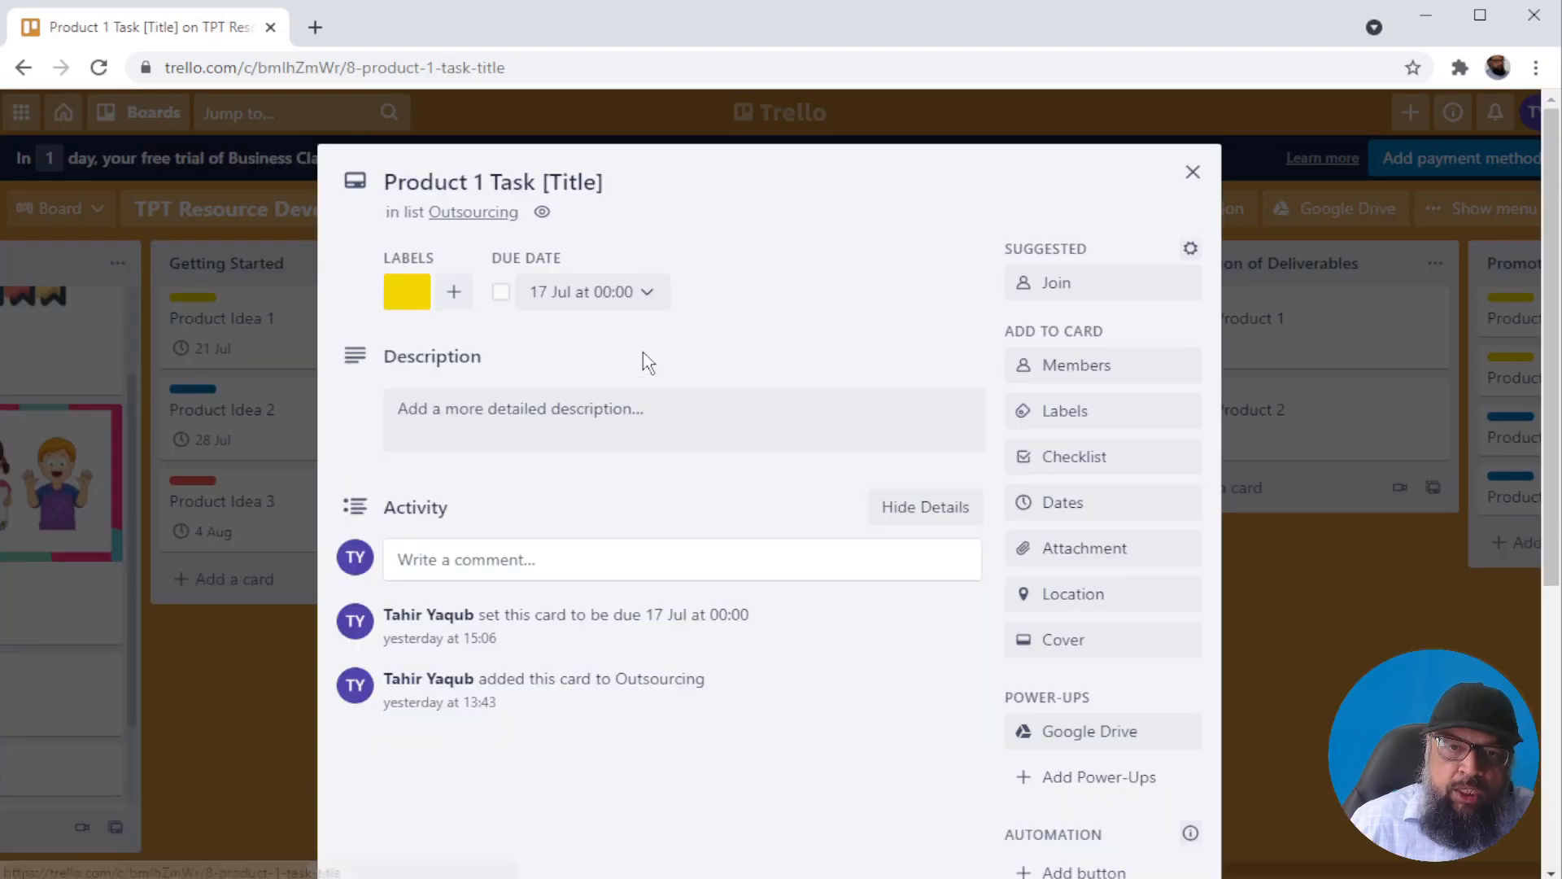
pyautogui.scroll(-3, 841, 499)
pyautogui.click(1081, 285)
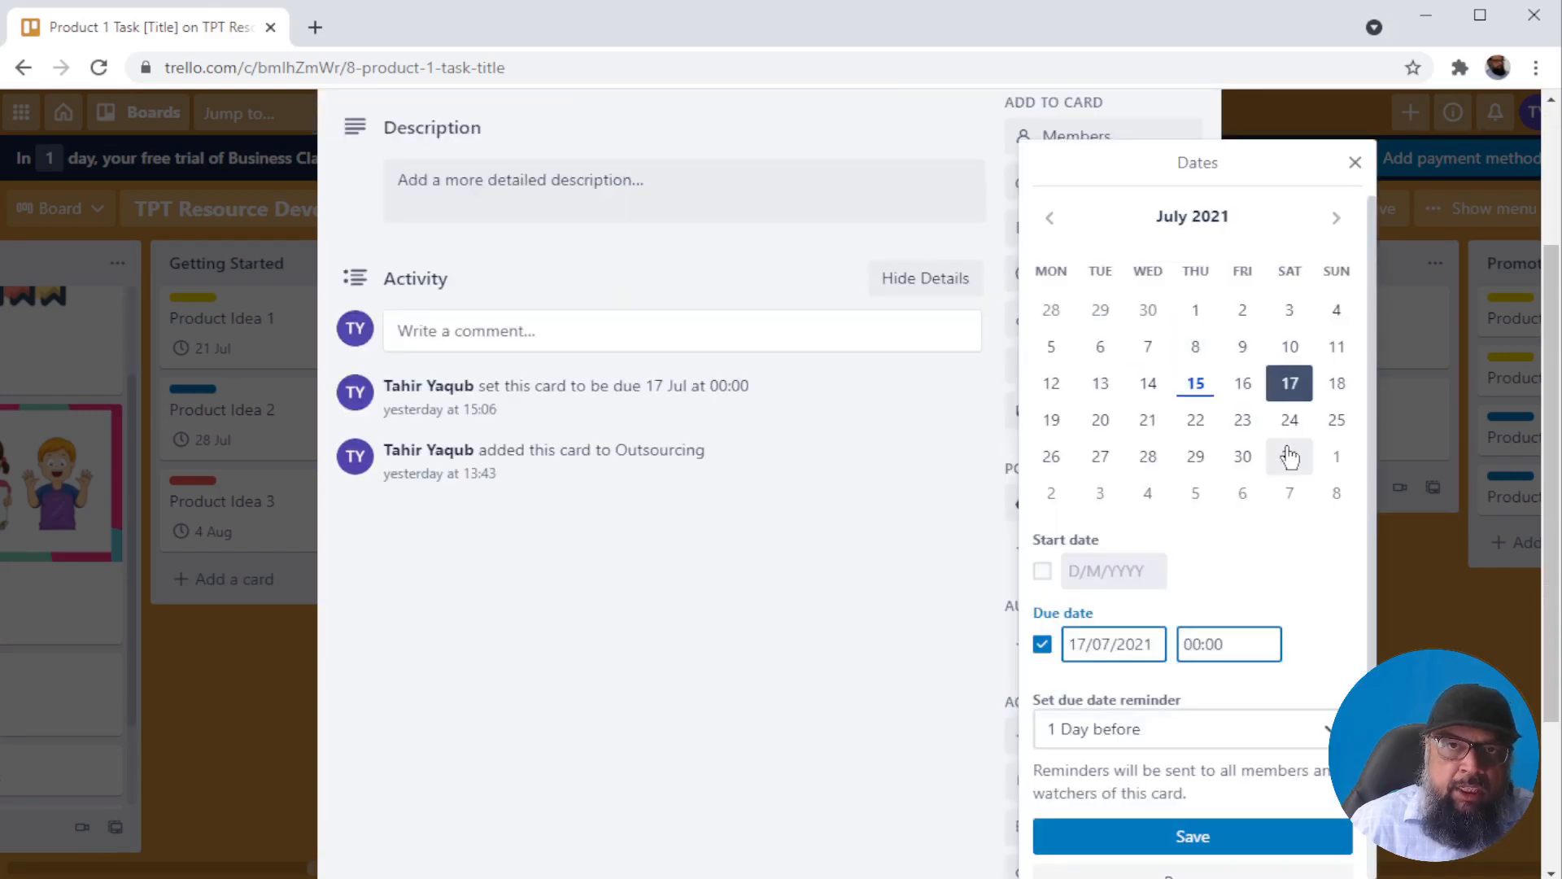
pyautogui.click(1209, 844)
# Stop watching the Product 1 Task card due 17 Jul and return to the board
pyautogui.scroll(-3, 865, 602)
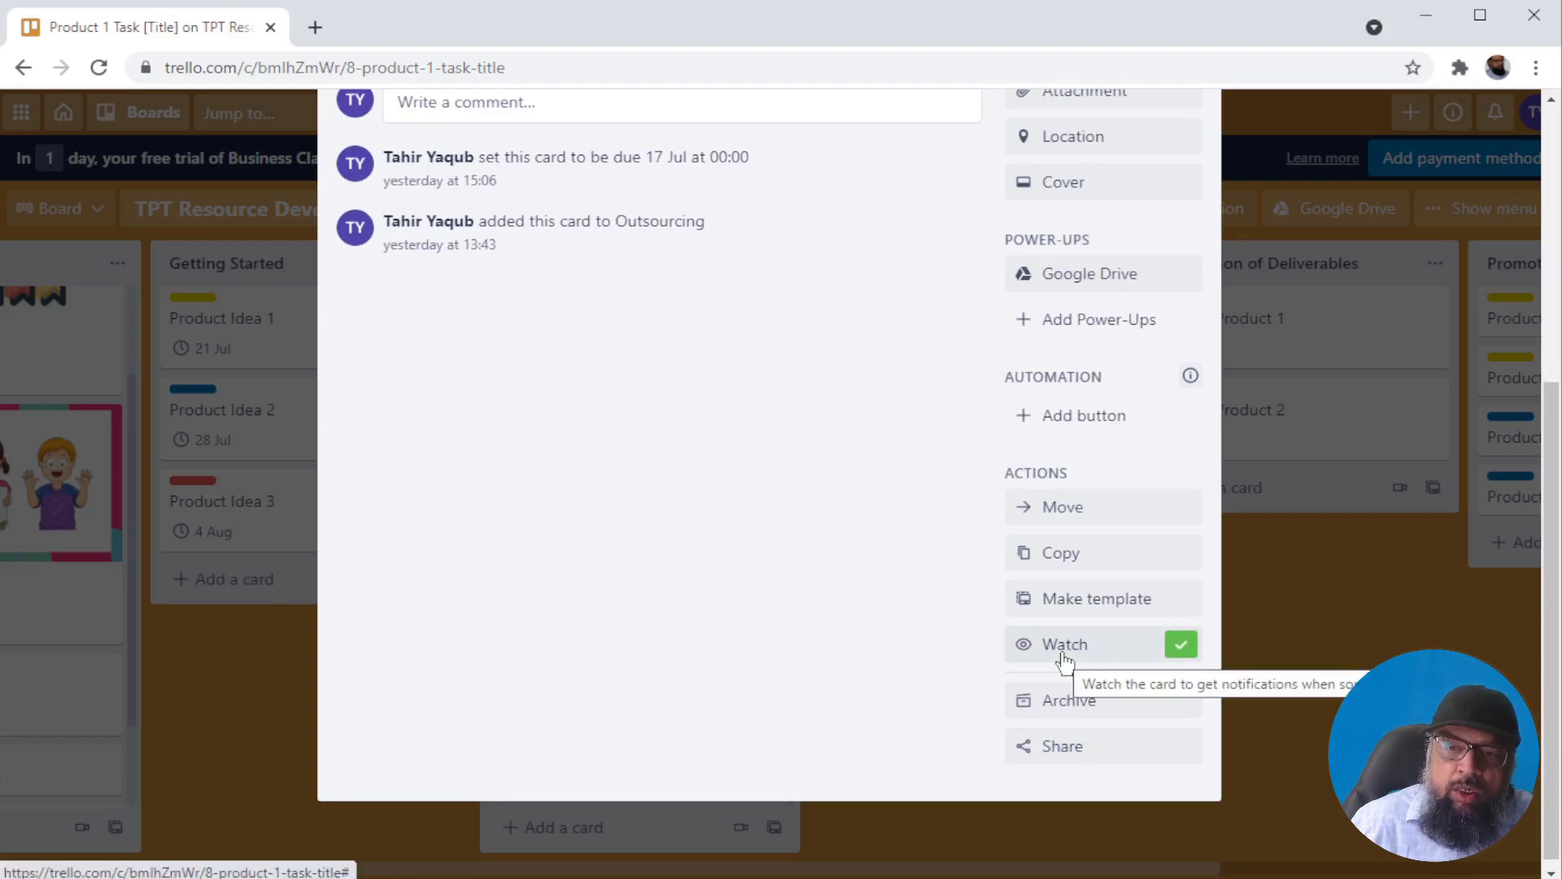
pyautogui.click(1179, 661)
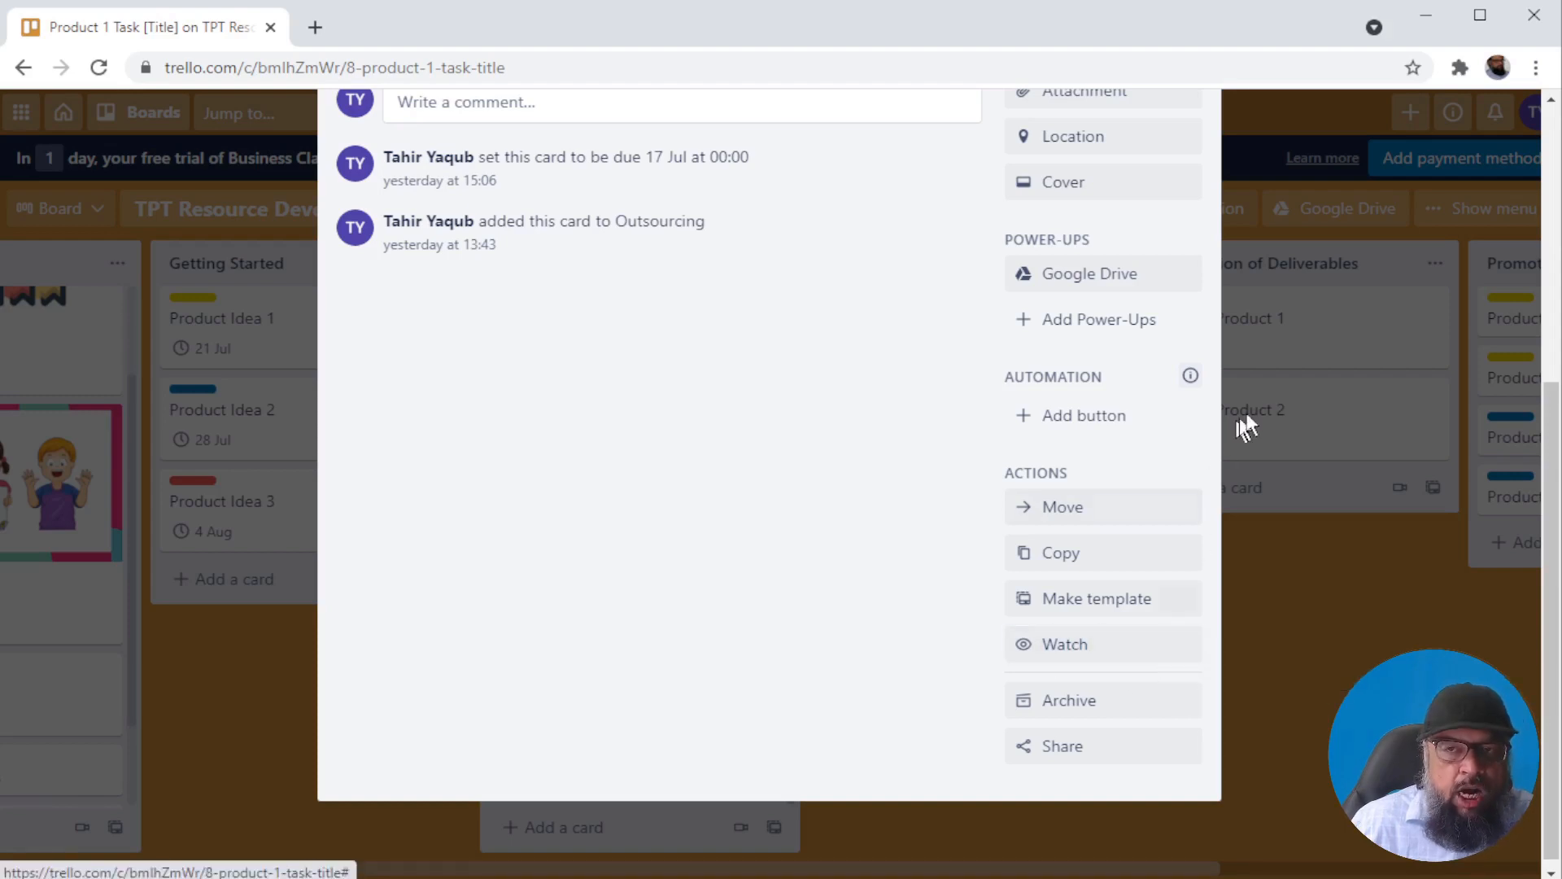
pyautogui.click(1297, 345)
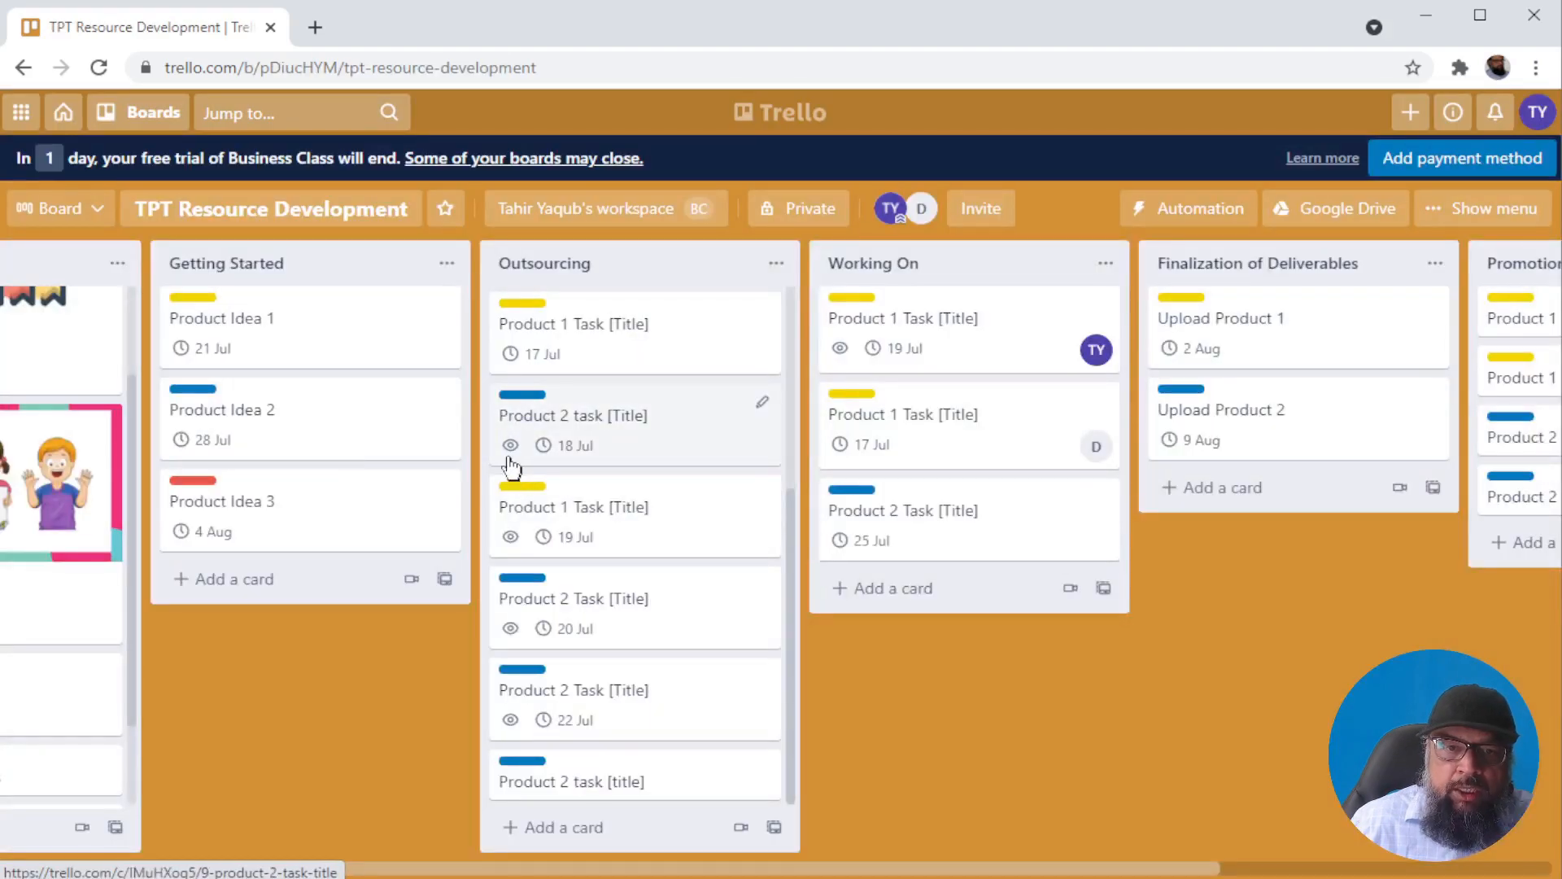
# Review the watched and dated task cards, the Working On, Finalization of Deliverables and Promotion lists, and the board's earlier stages
pyautogui.moveTo(511, 458)
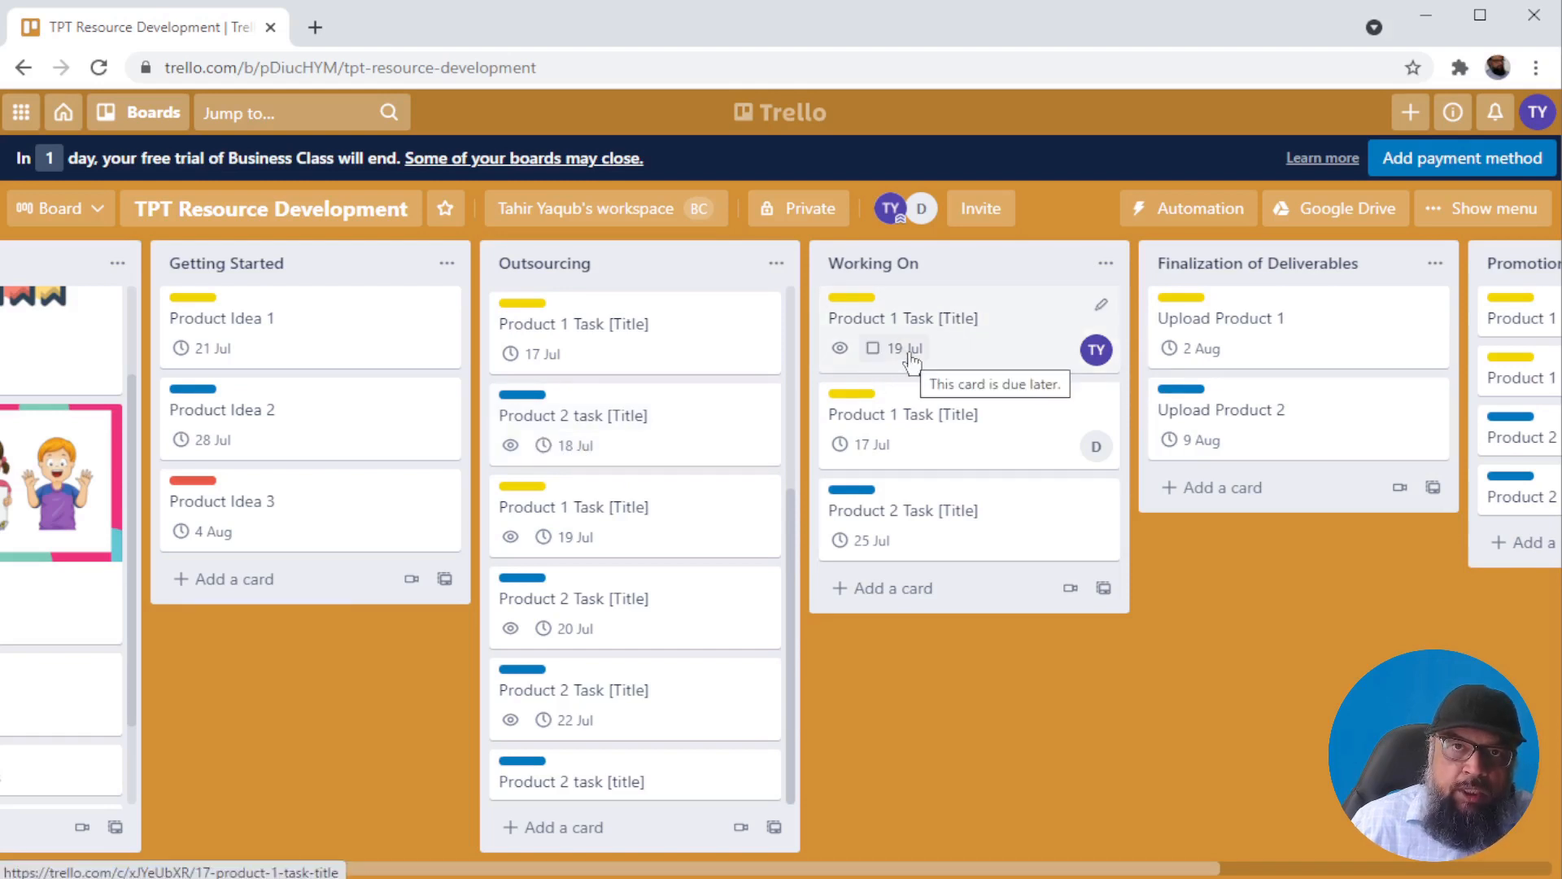
pyautogui.hscroll(5, 911, 358)
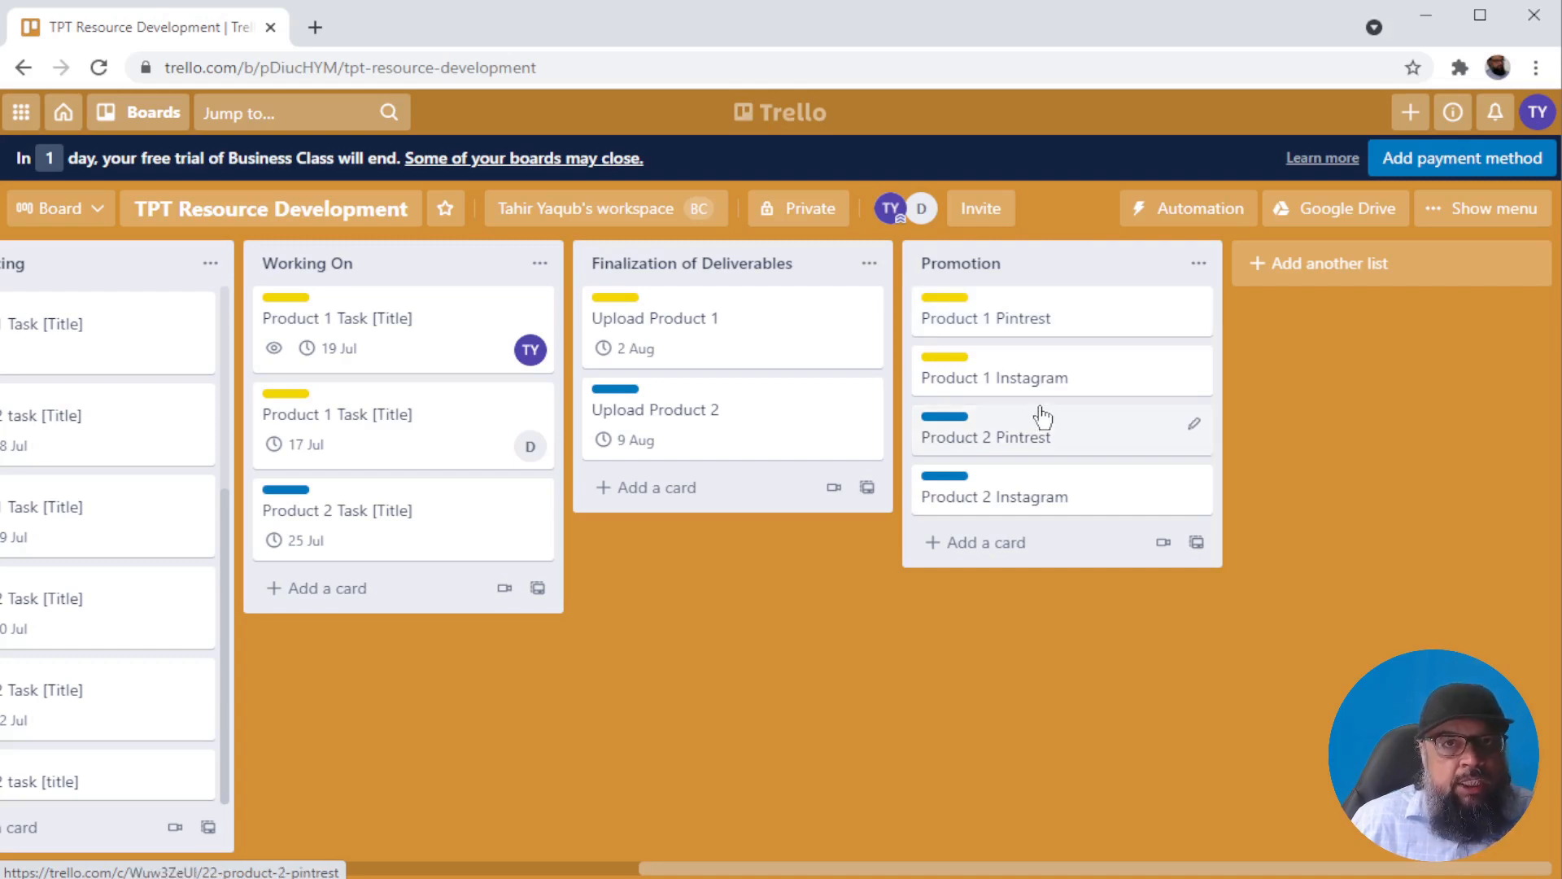
pyautogui.moveTo(690, 869); pyautogui.dragTo(56, 871)
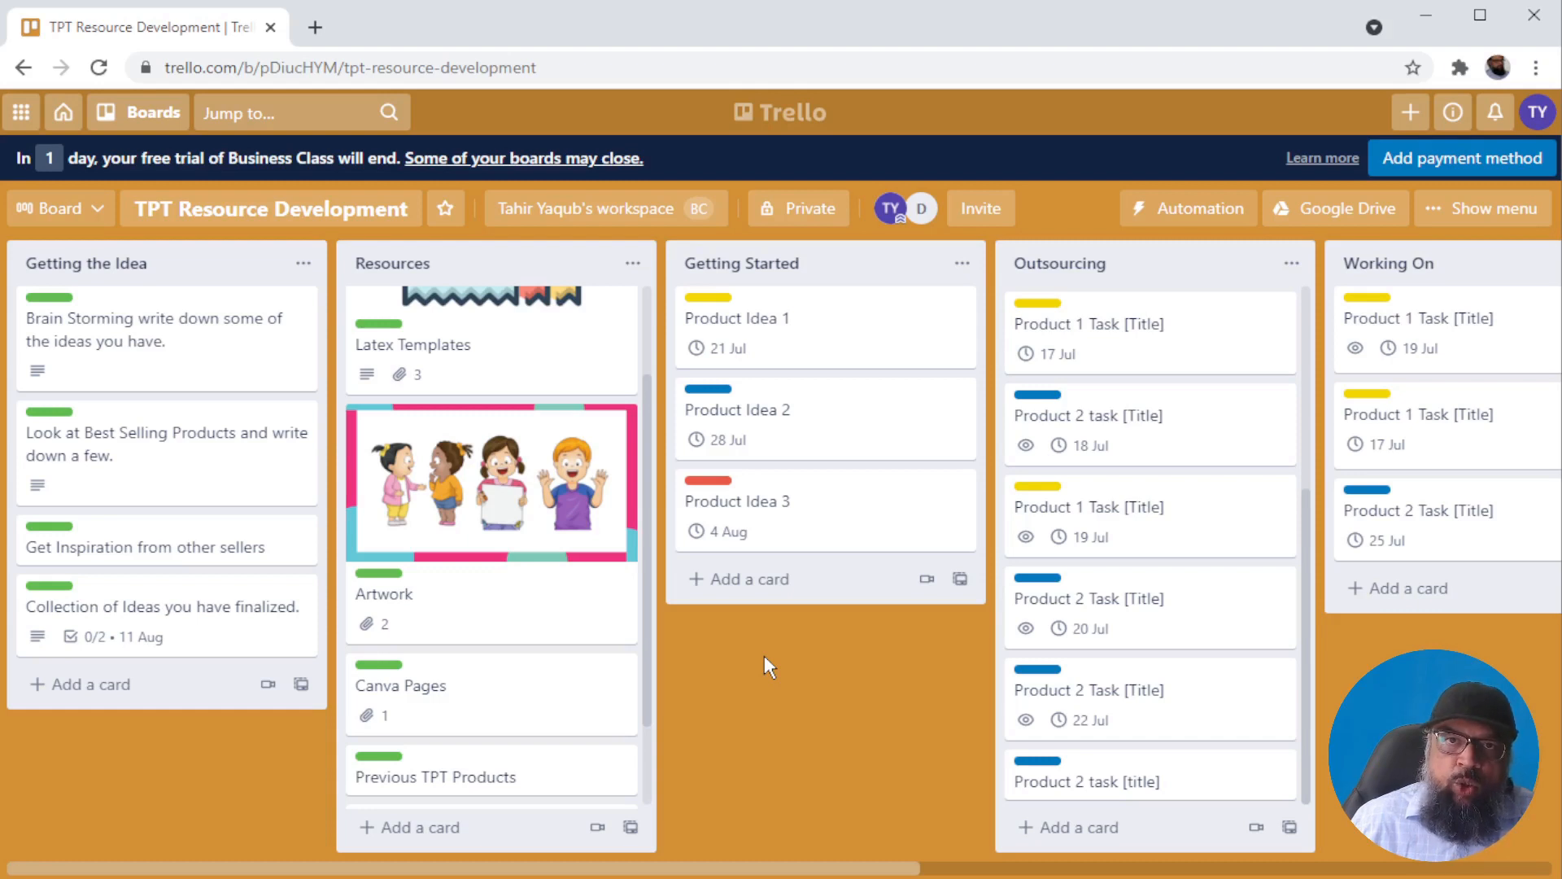
pyautogui.hscroll(3, 670, 691)
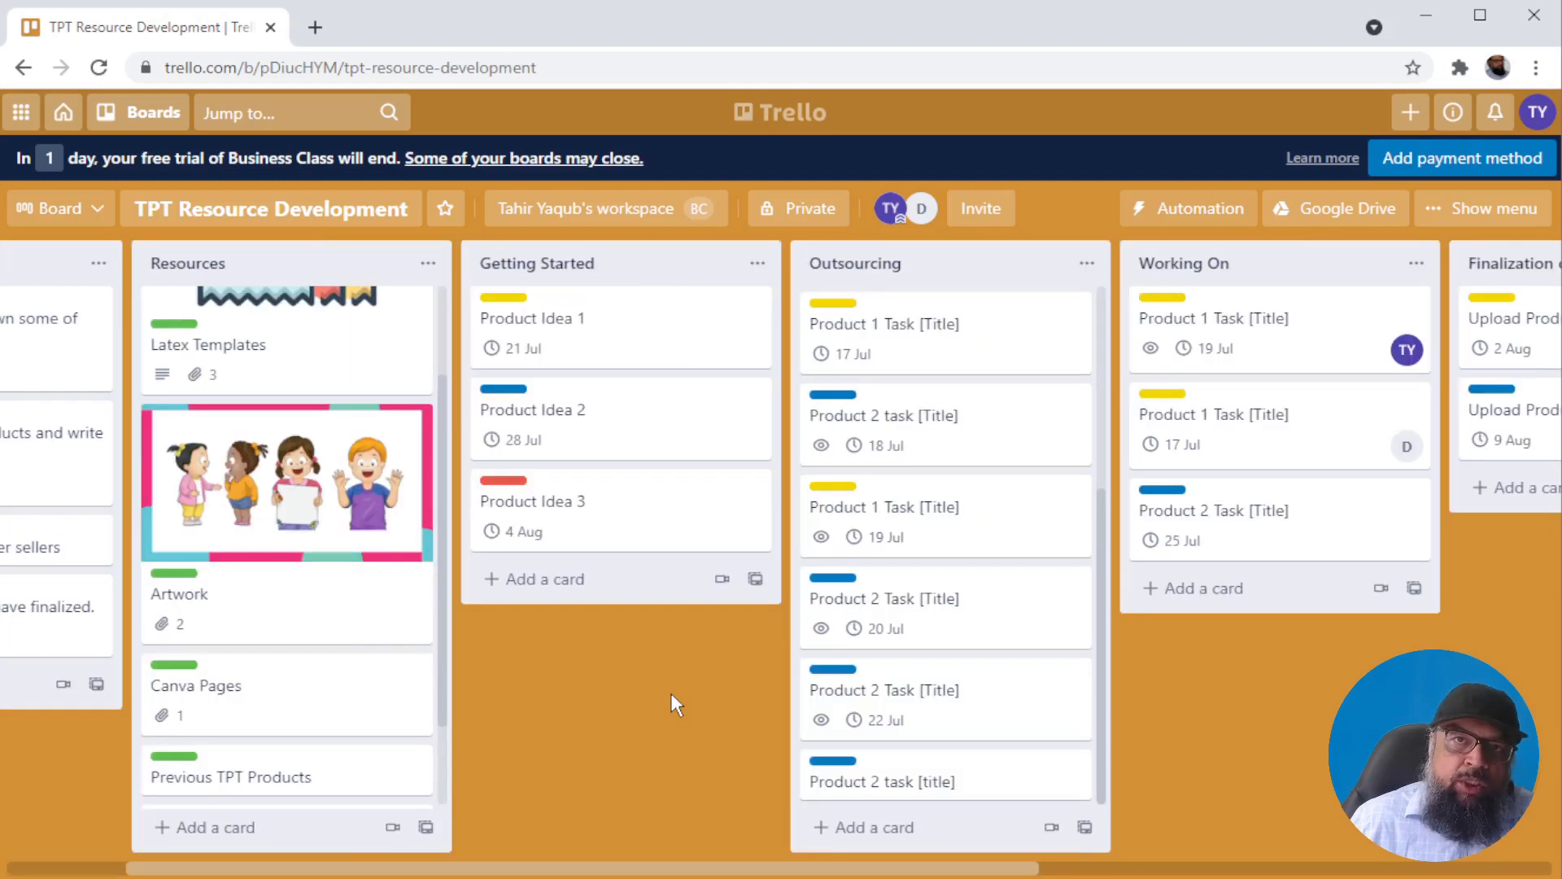